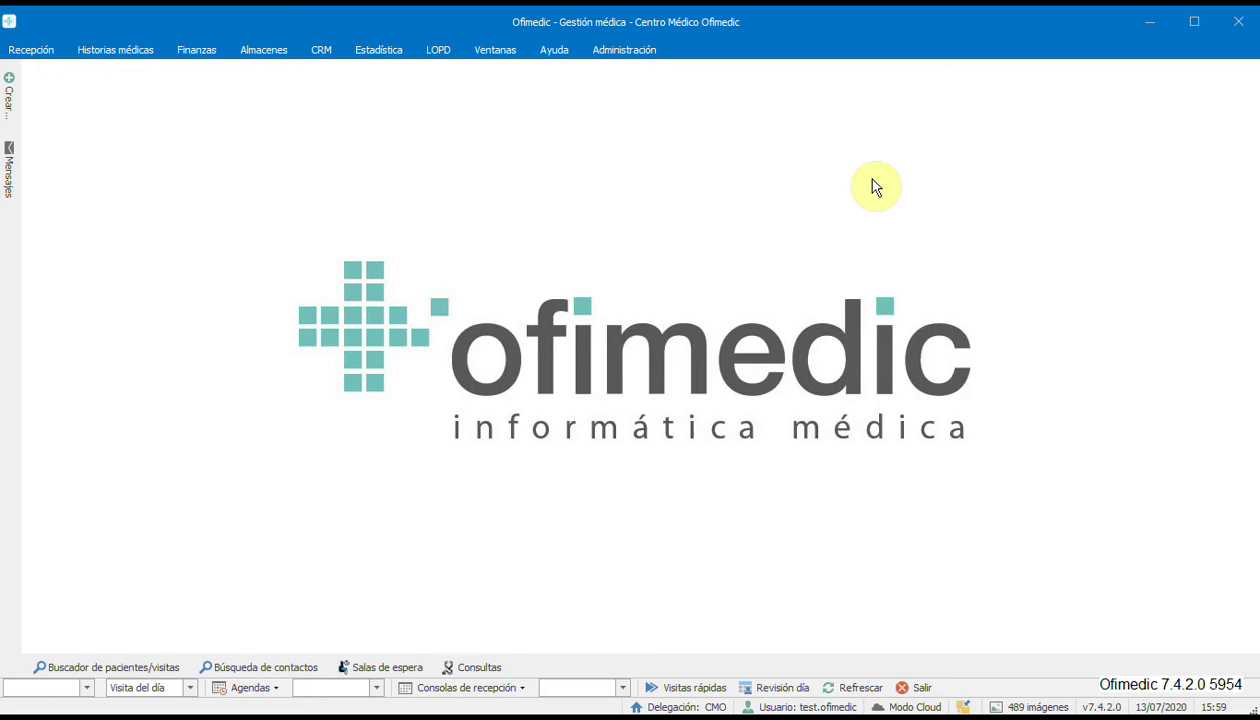
Open Administración > Historias médicas > Configuración on the Receta tab and reposition the dialog.
click(636, 56)
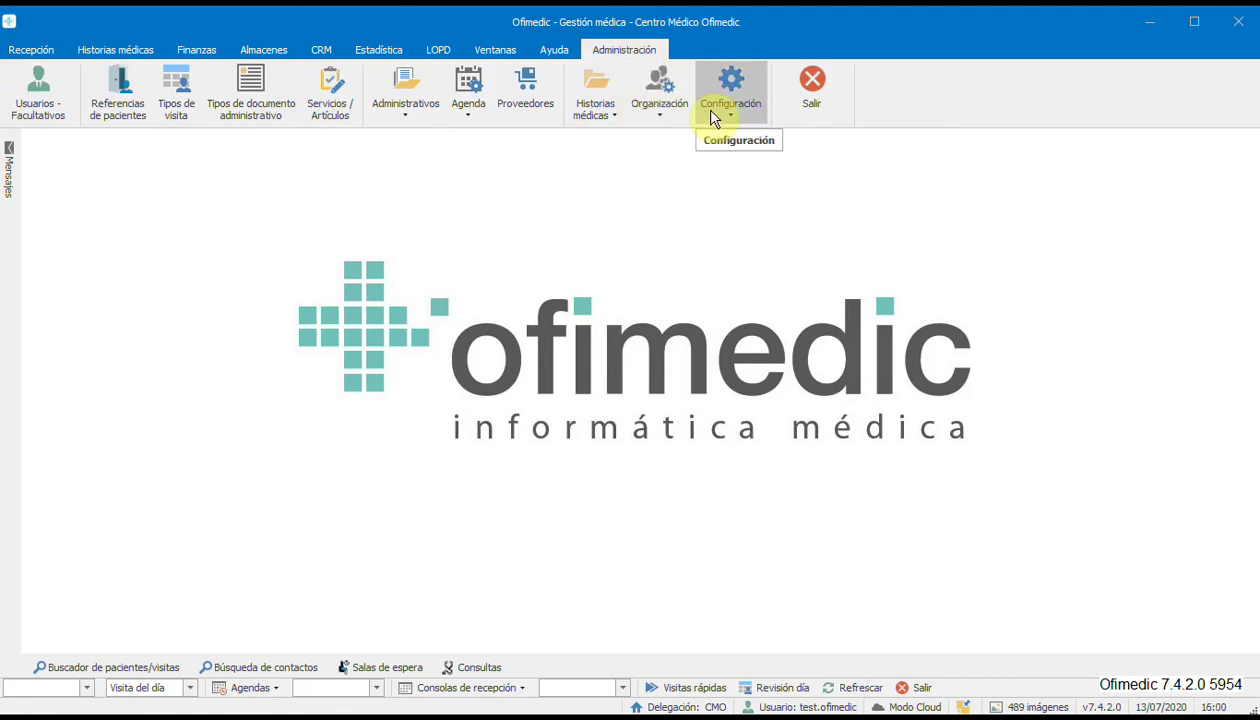
click(590, 110)
click(648, 439)
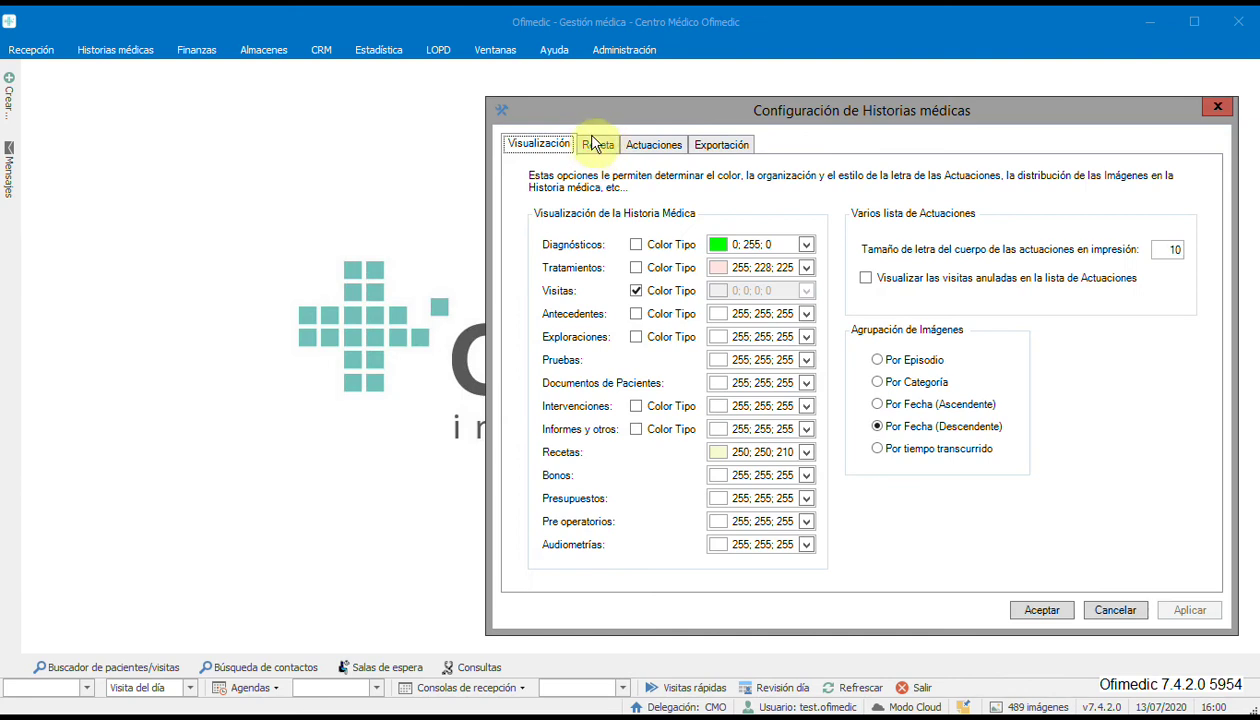
click(597, 146)
drag(560, 102, 375, 64)
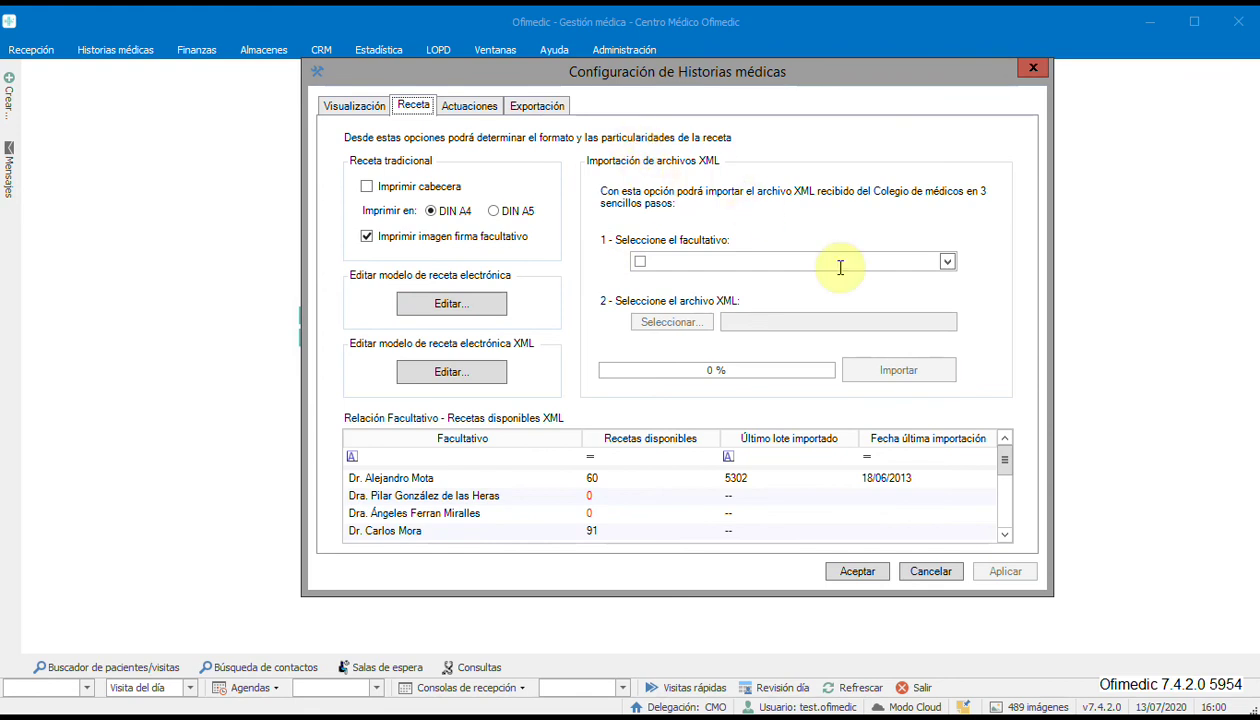
Open the electronic prescription template for editing and centre its editor window.
click(473, 375)
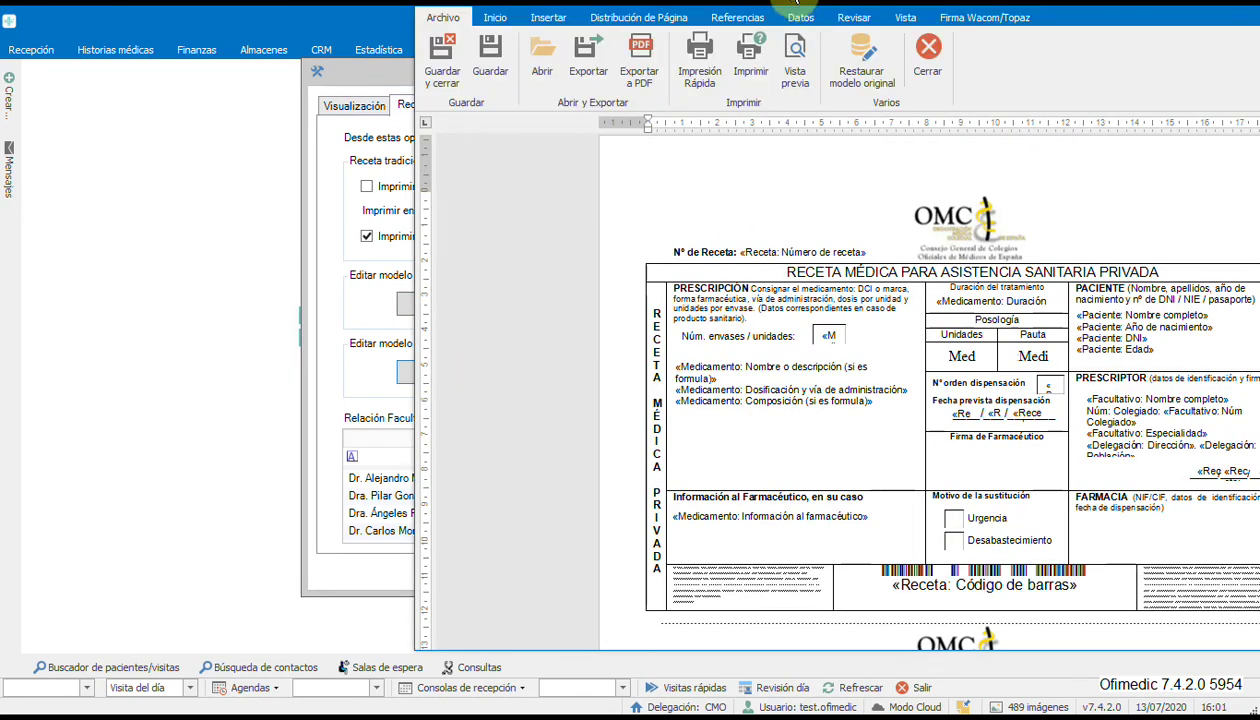
drag(792, 4, 429, 38)
click(1151, 250)
scroll(1155, 297, down, 2)
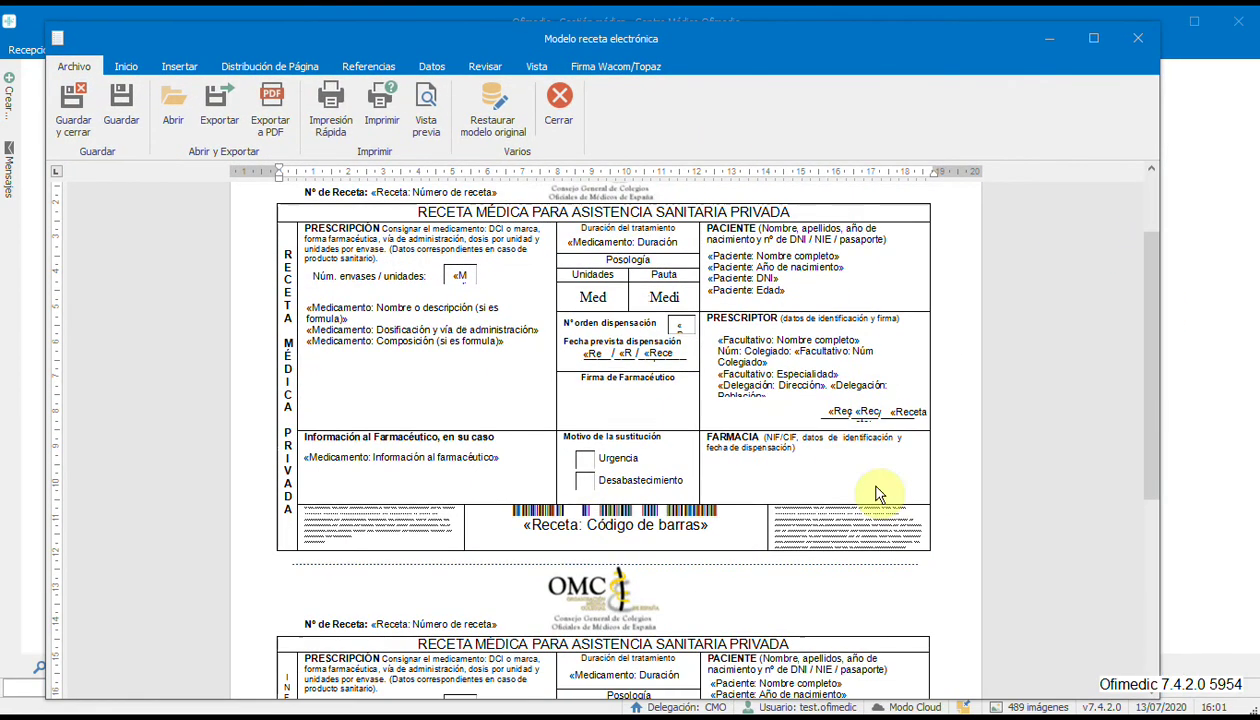
Delete the «Receta: Código de barras» field from the barcode cell.
click(512, 502)
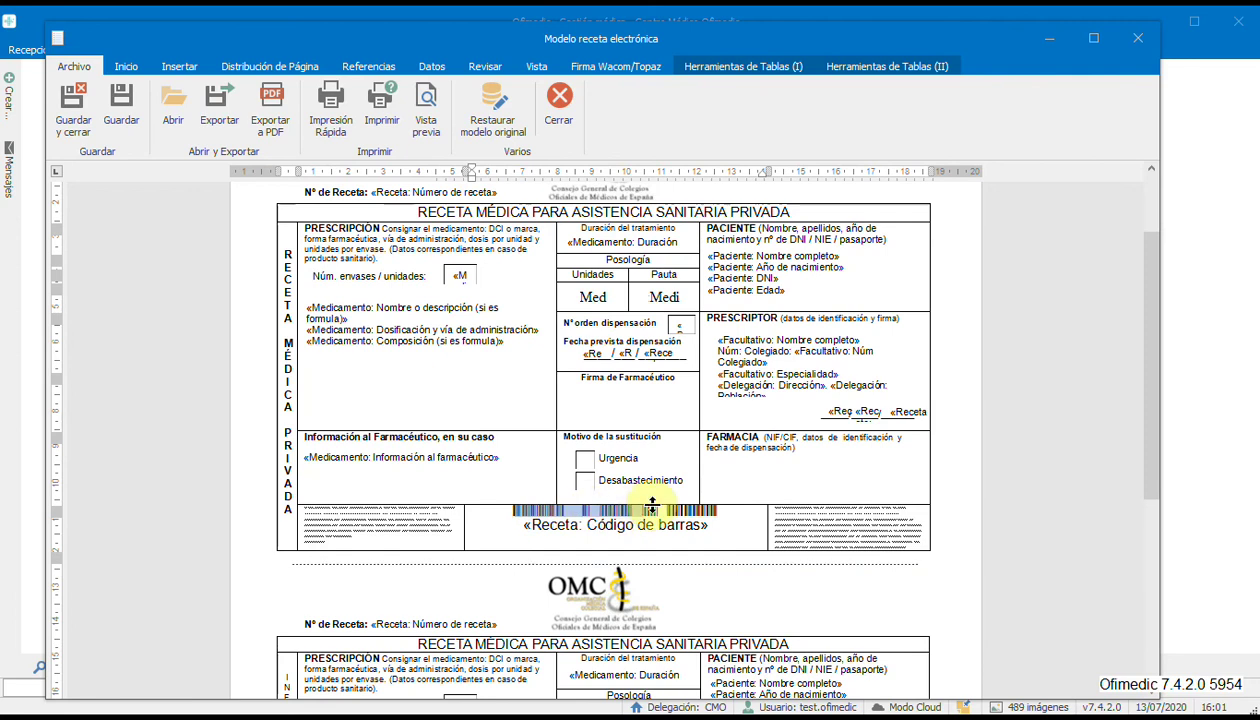
drag(712, 523, 500, 523)
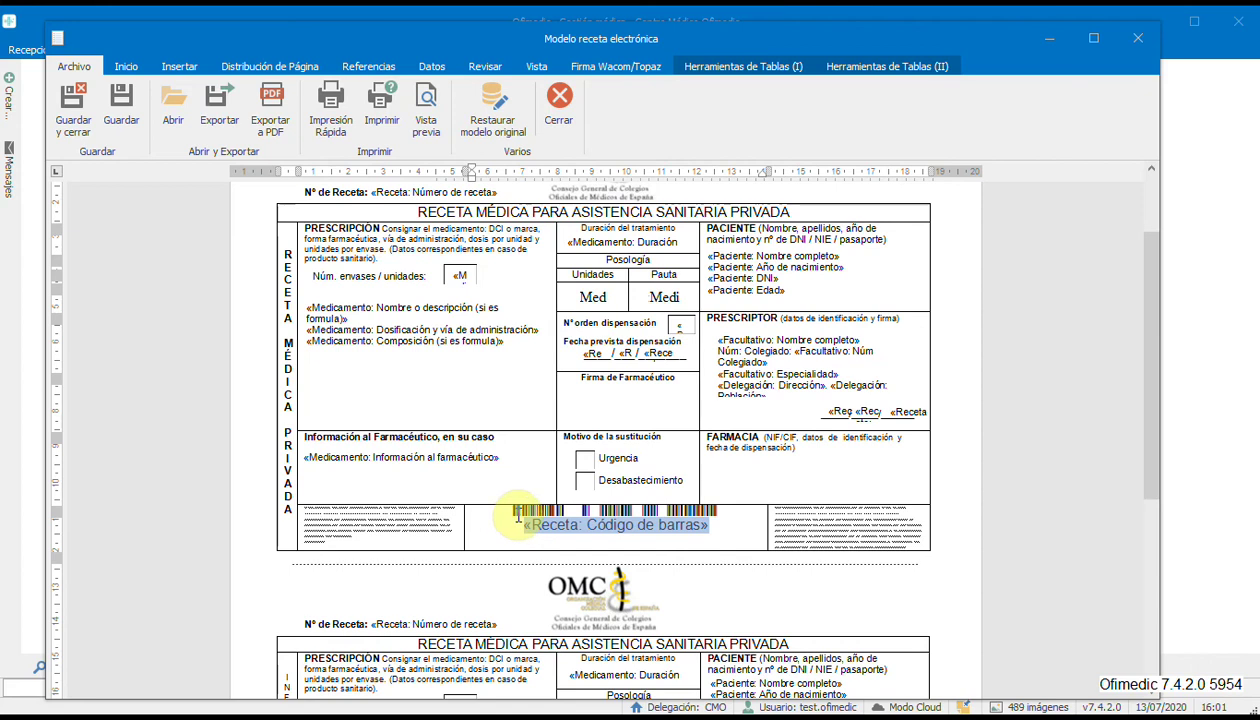
key(Delete)
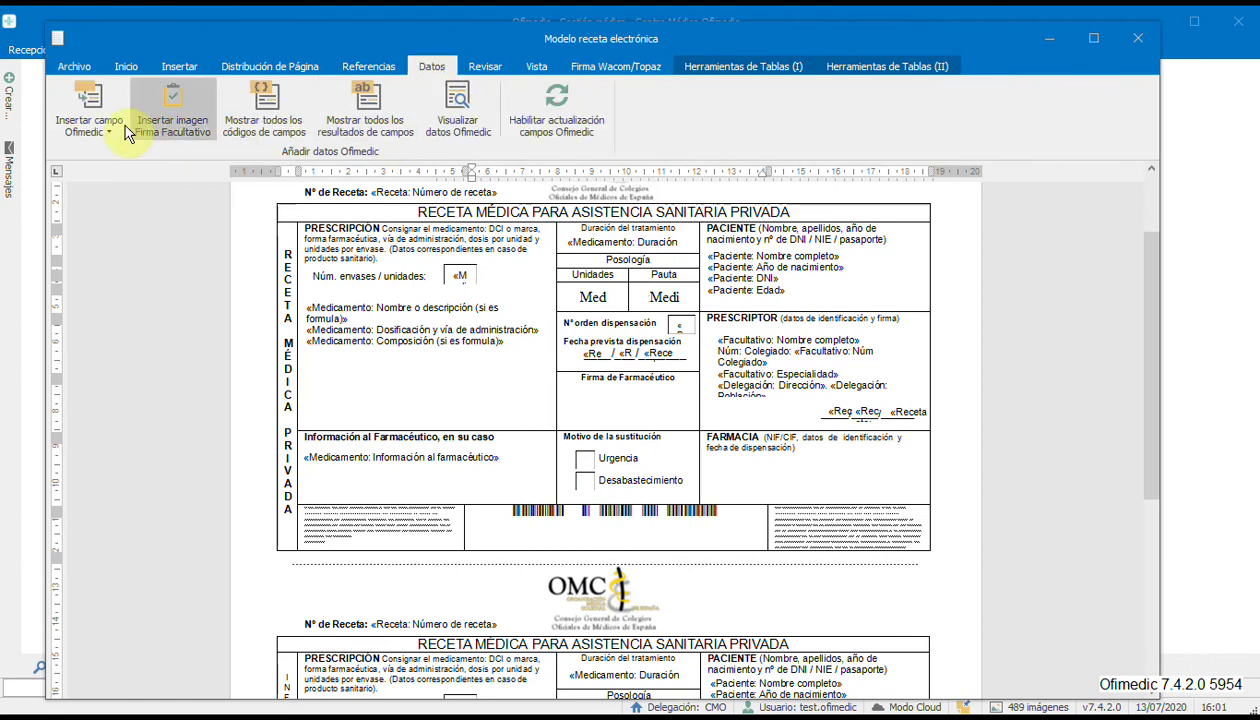
Insert the «Receta: Código de barras» Ofimedic field into the empty barcode cell and select it.
click(88, 100)
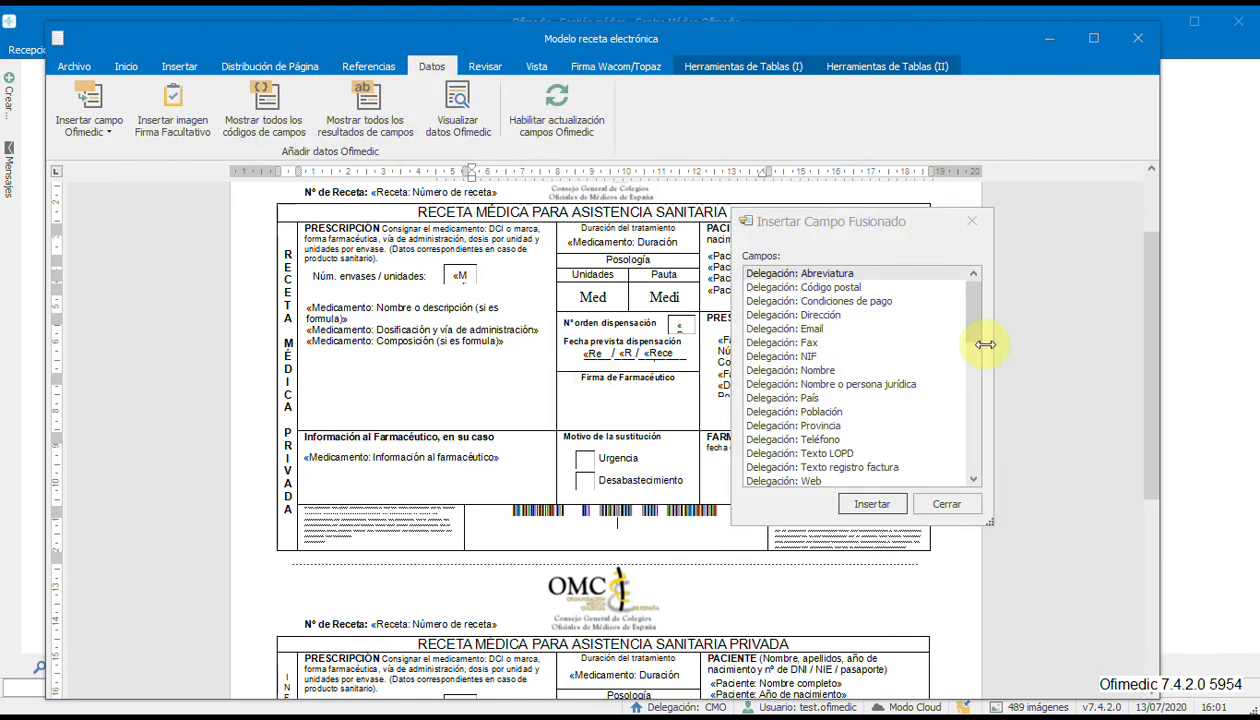
drag(975, 318, 972, 470)
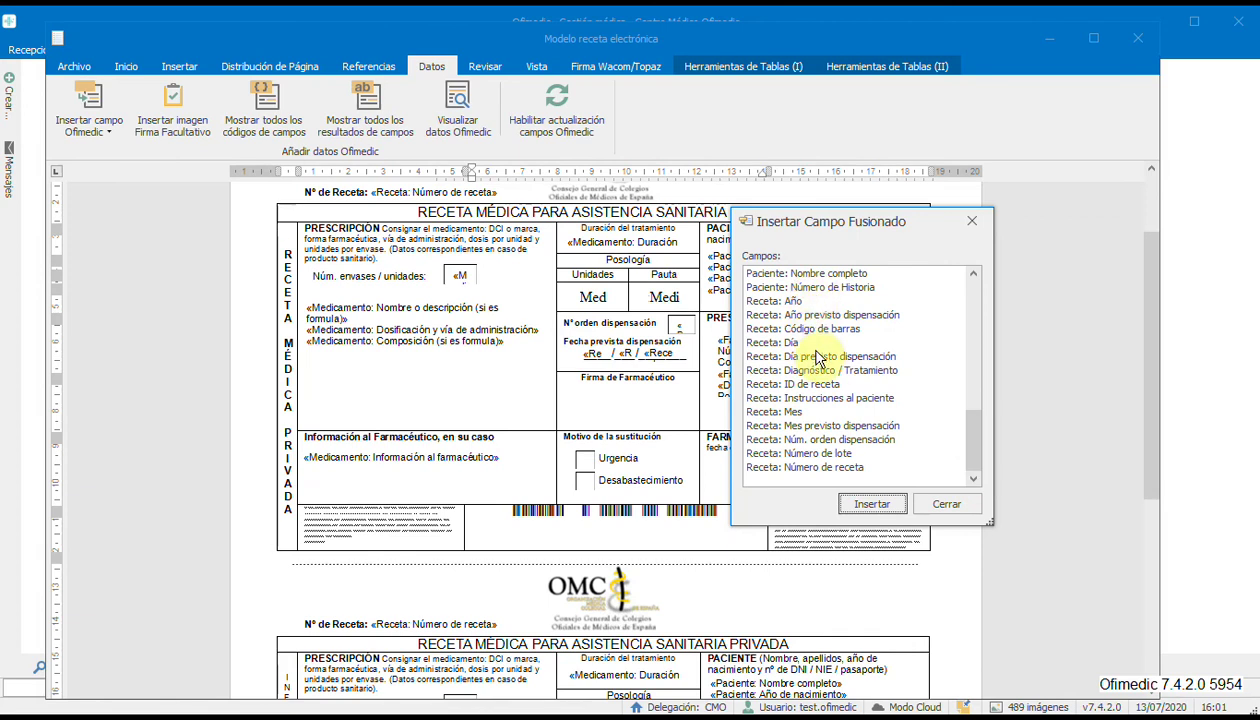
click(775, 330)
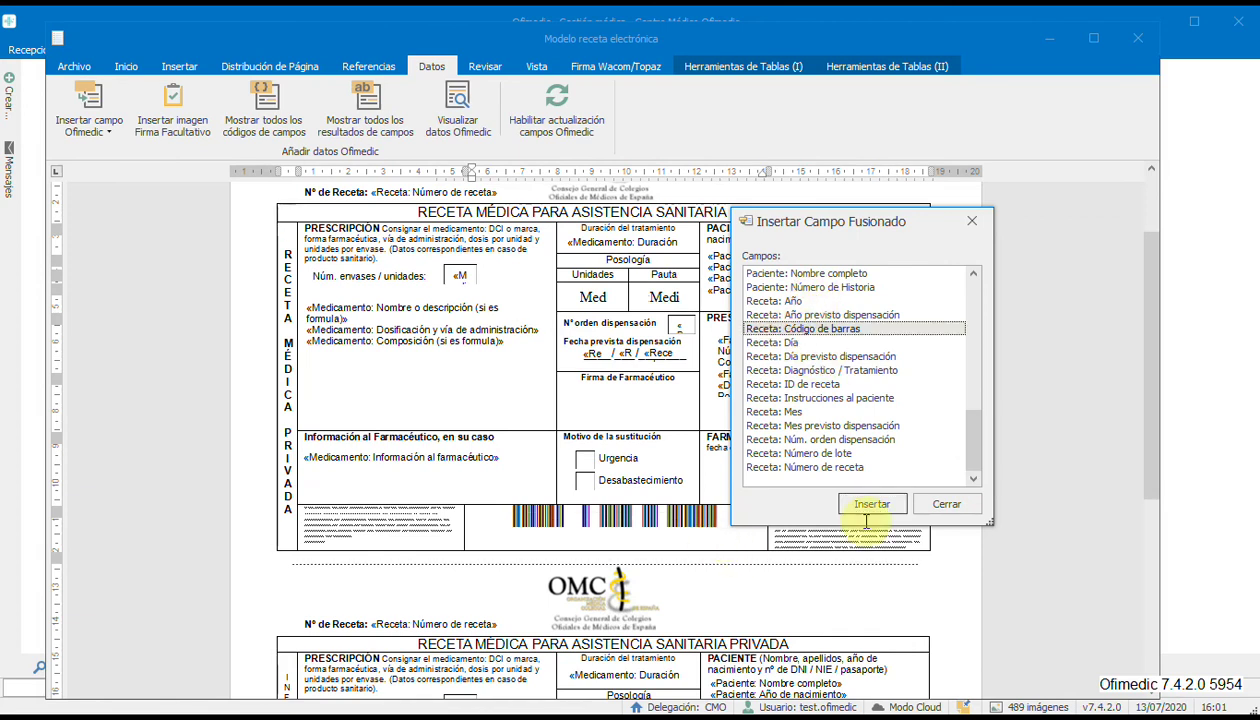
click(948, 508)
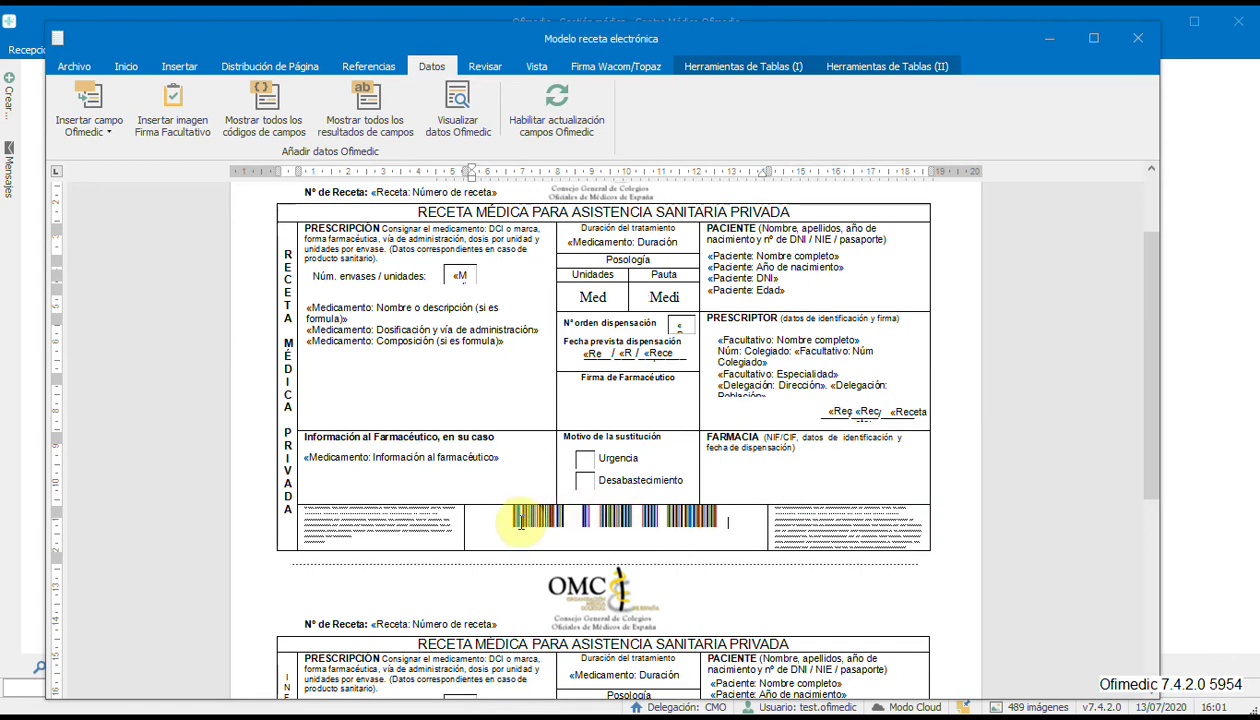
drag(513, 521, 731, 523)
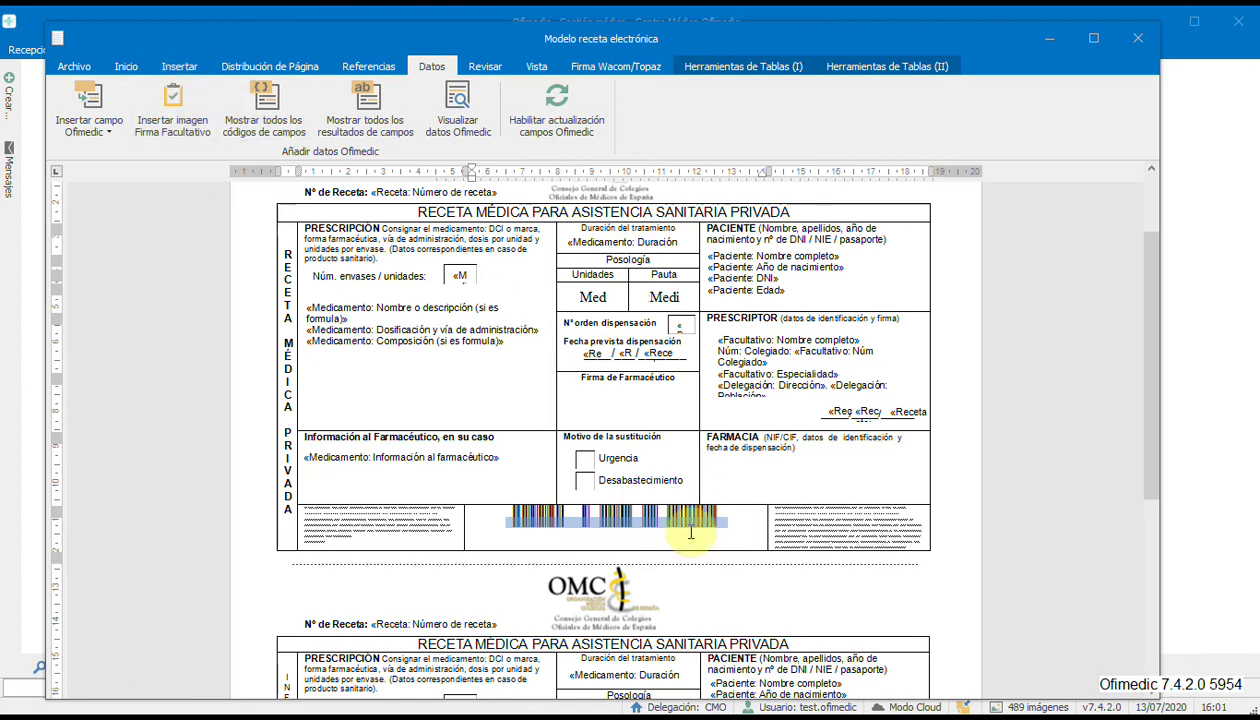
Change the barcode field's font from 3 of 9 Barcode to Arial.
right_click(664, 516)
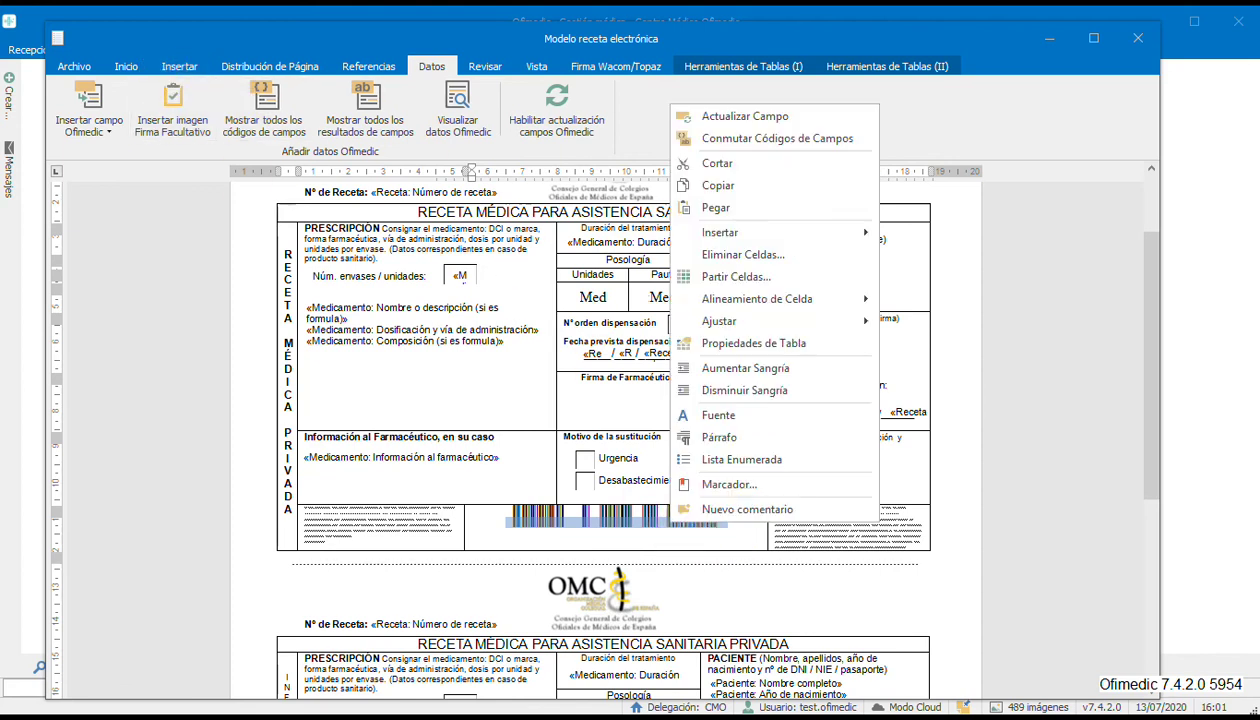
click(718, 414)
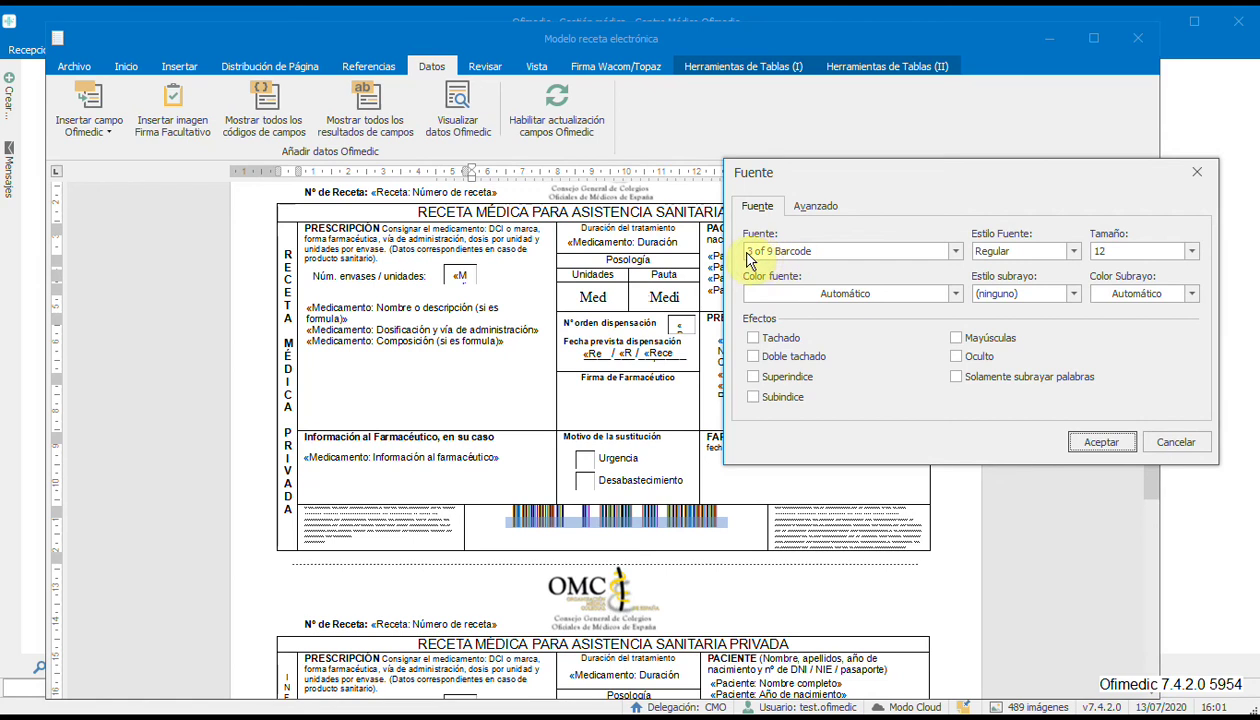
click(811, 260)
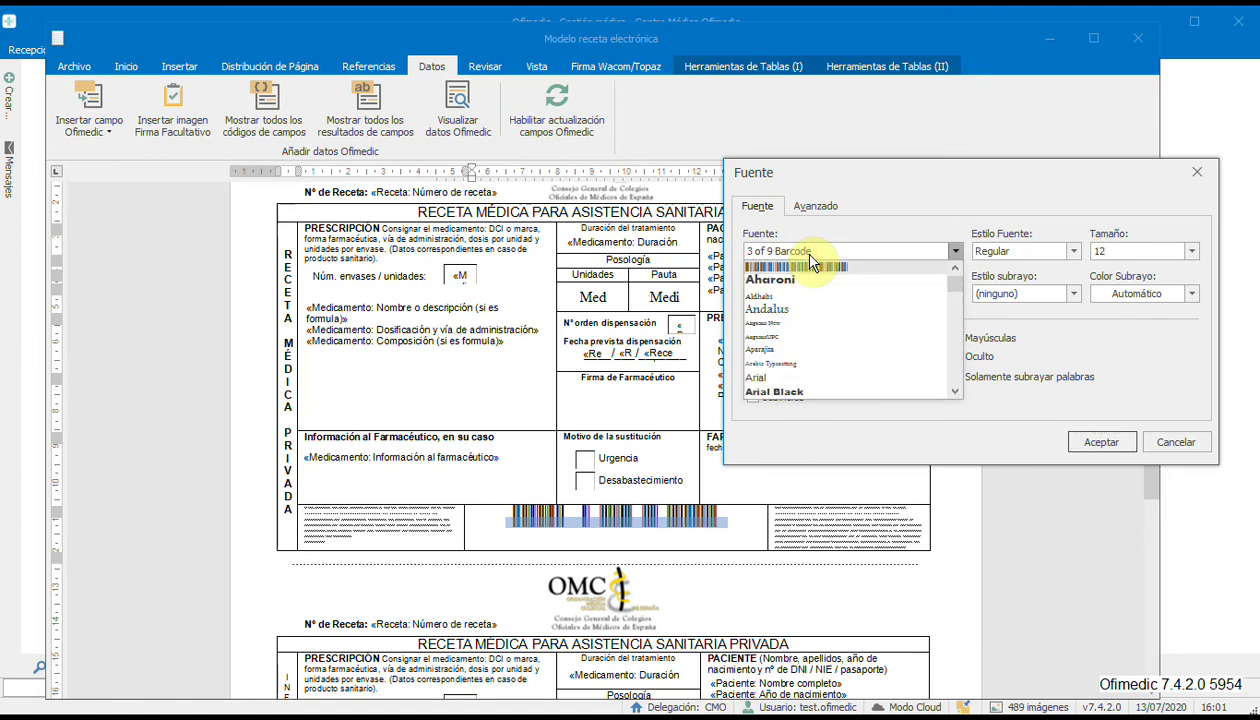
click(955, 391)
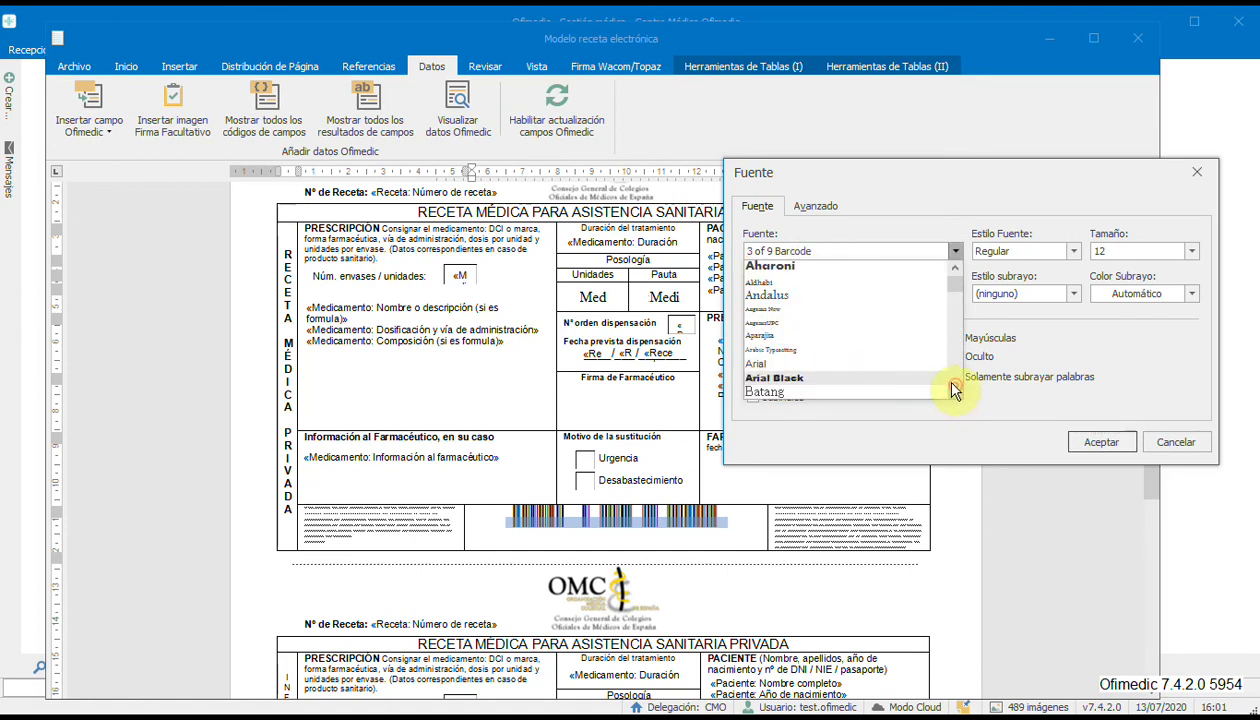
click(752, 362)
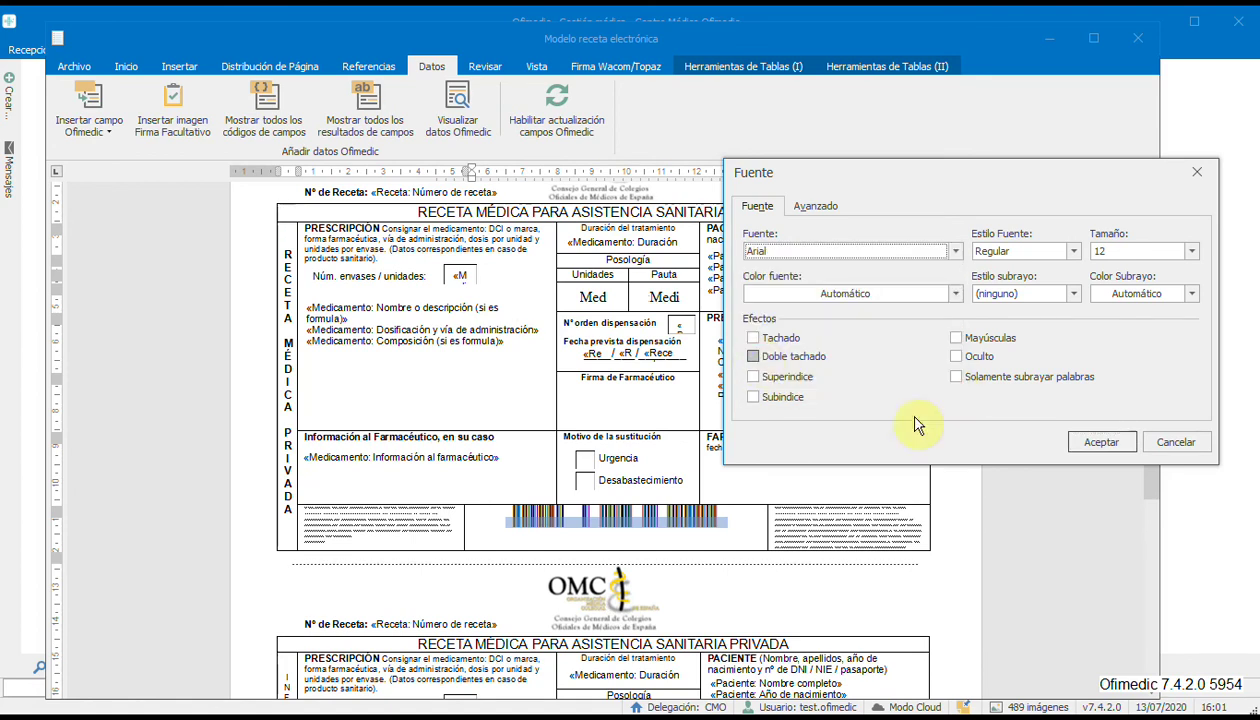
click(1101, 441)
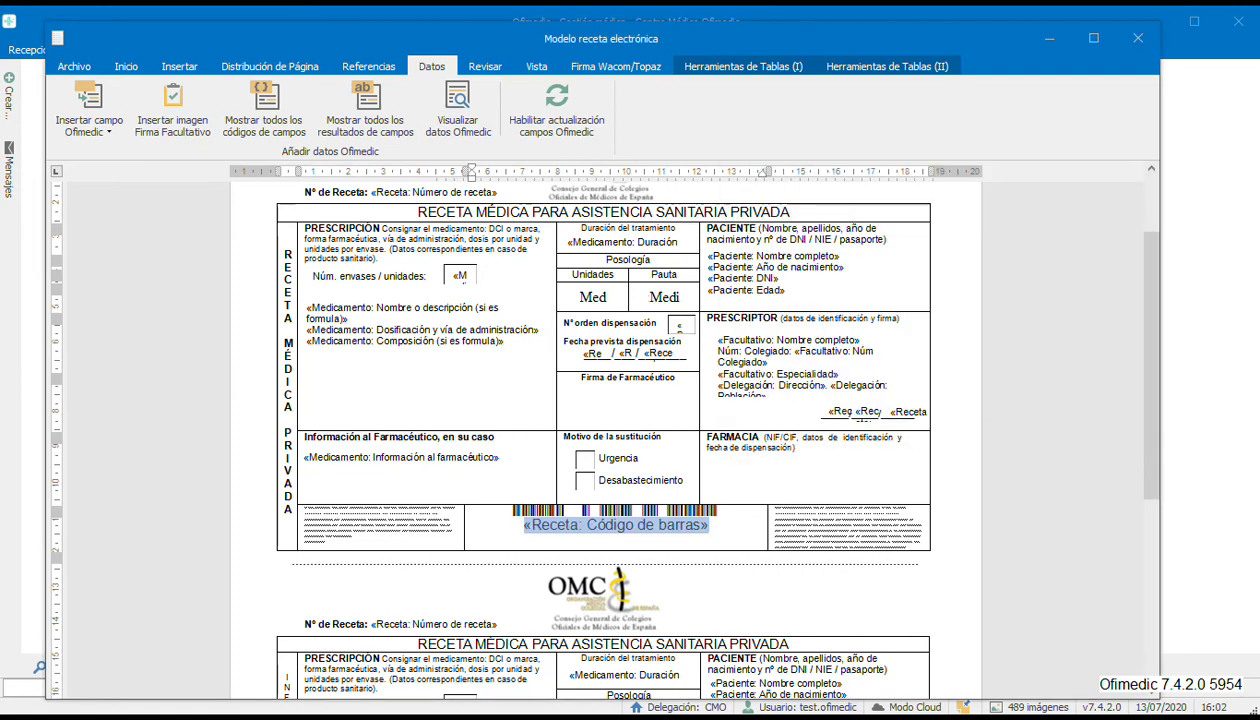
click(737, 529)
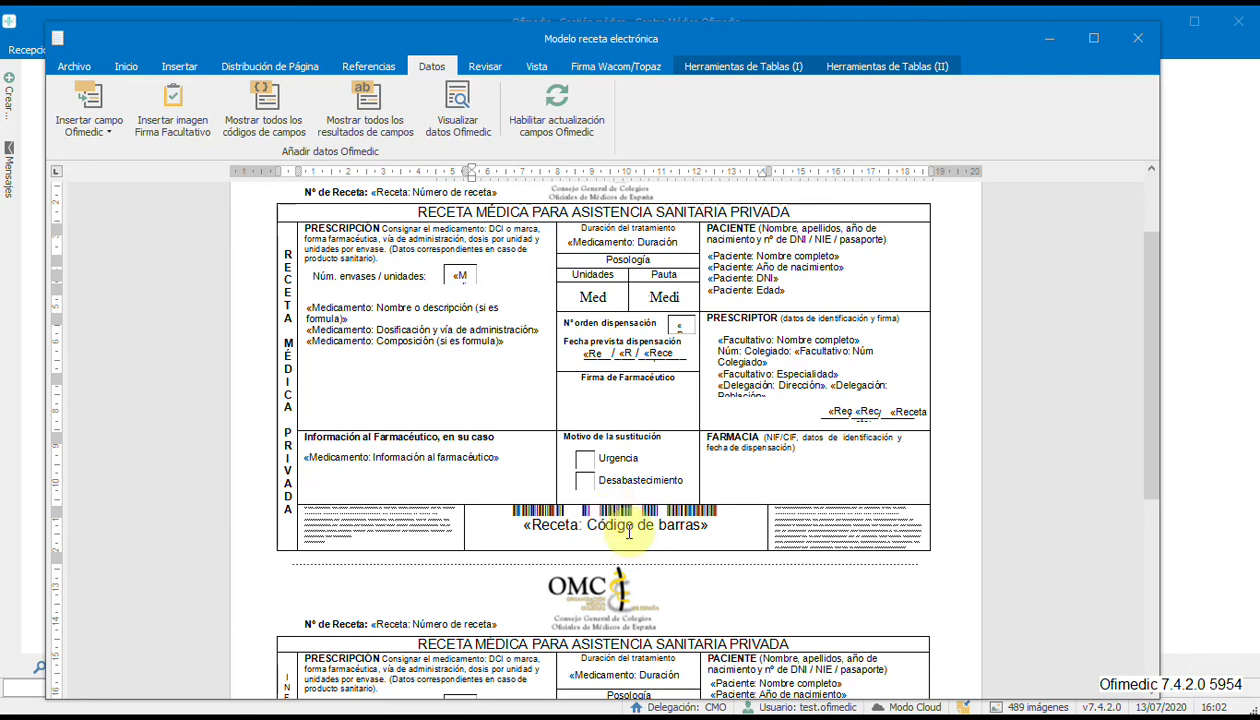
Save and close the edited template, then close the history configuration.
click(74, 66)
click(66, 106)
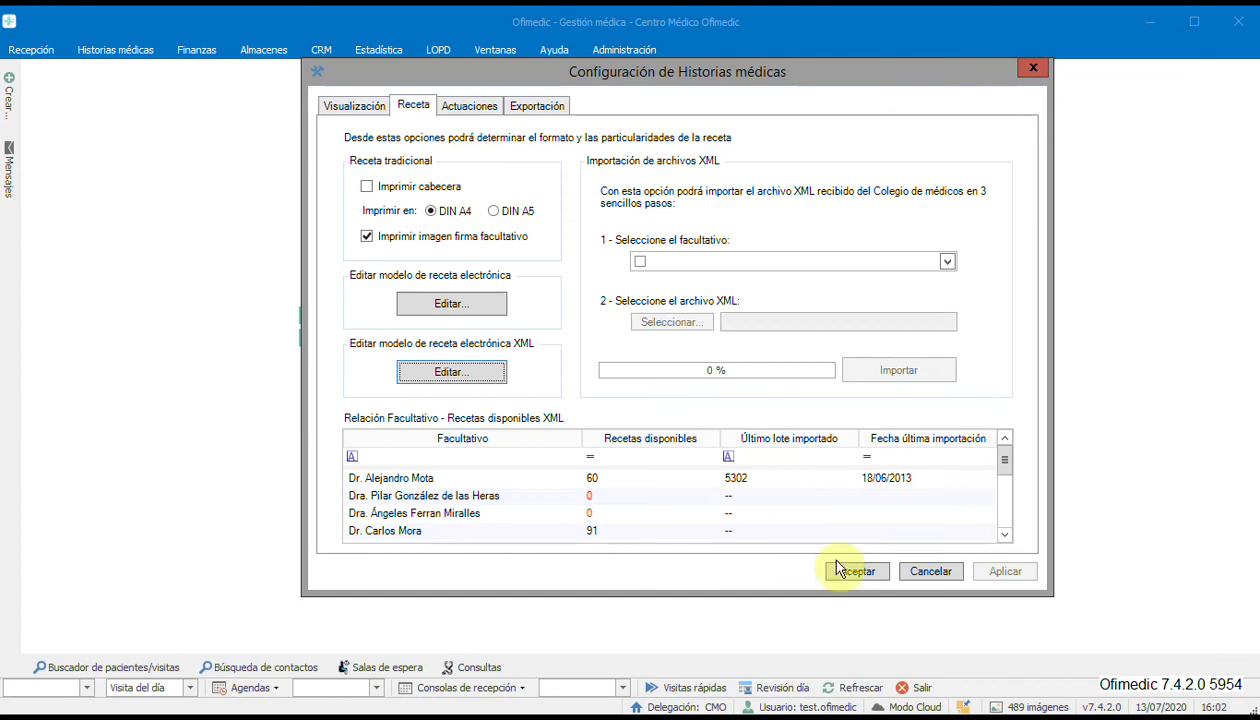
click(857, 571)
Open the patient's 13/07/2020 Cristalmina prescription from the medical history filtered to Receta.
click(124, 665)
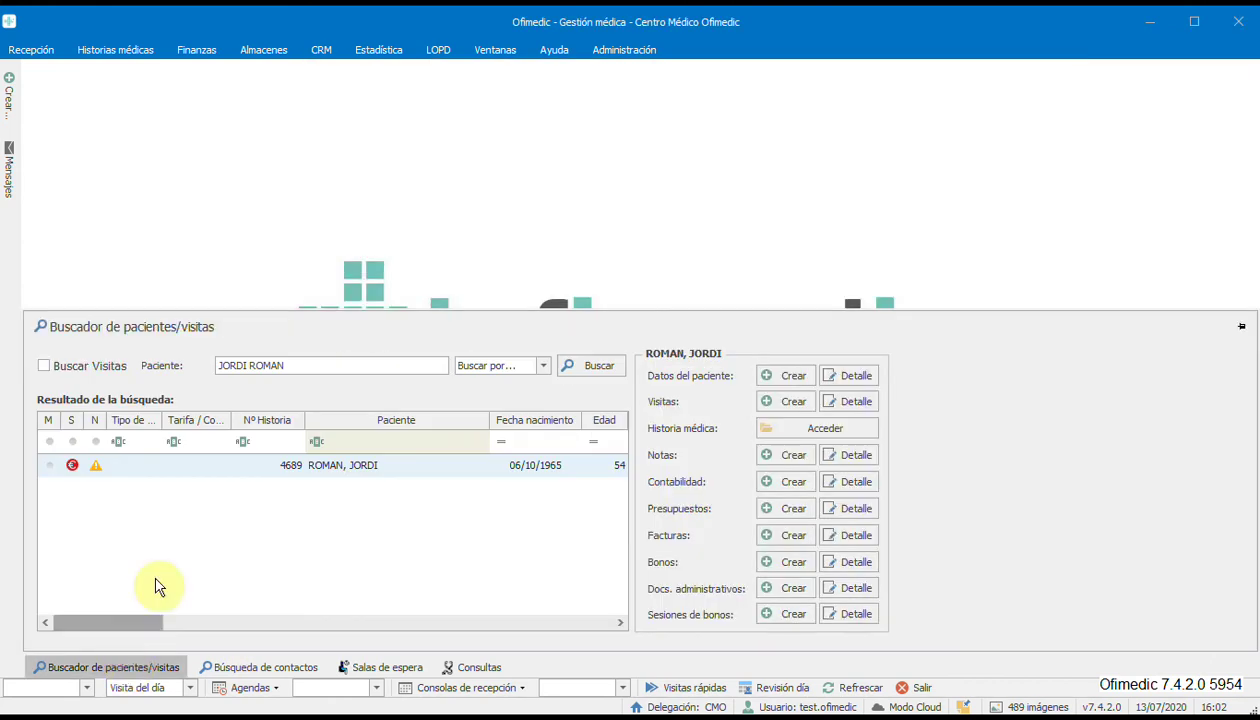
click(766, 425)
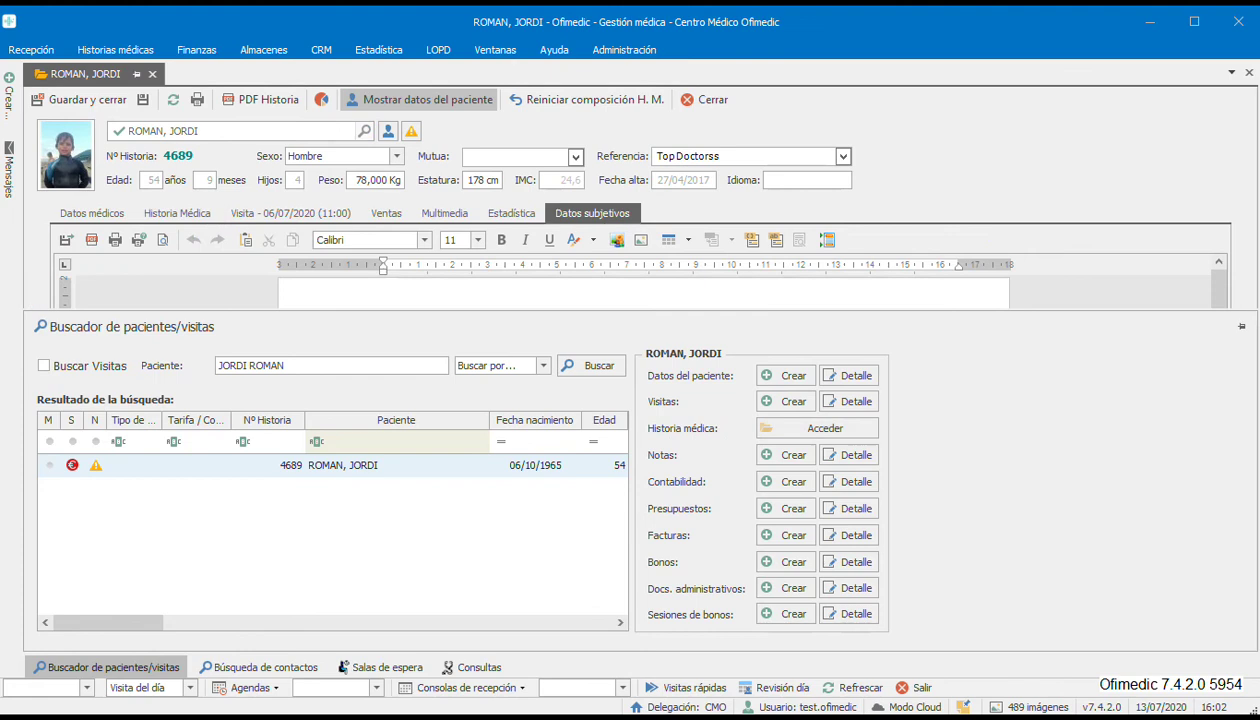
click(910, 448)
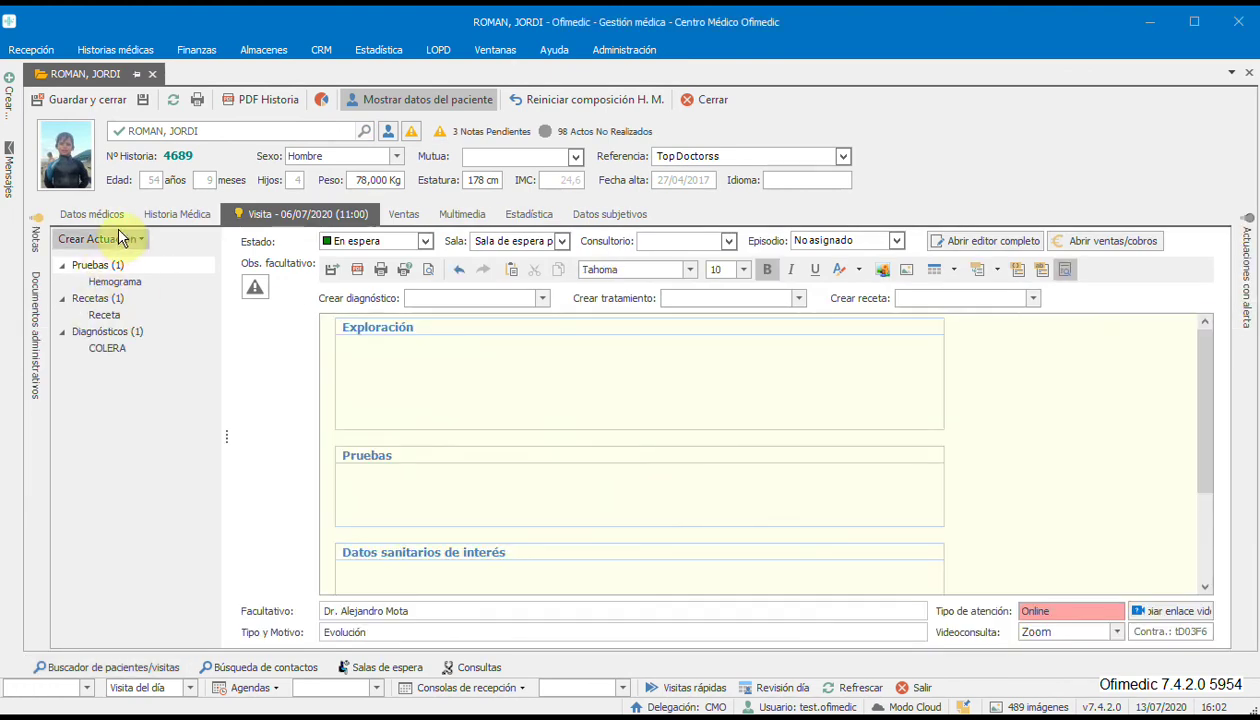
click(174, 212)
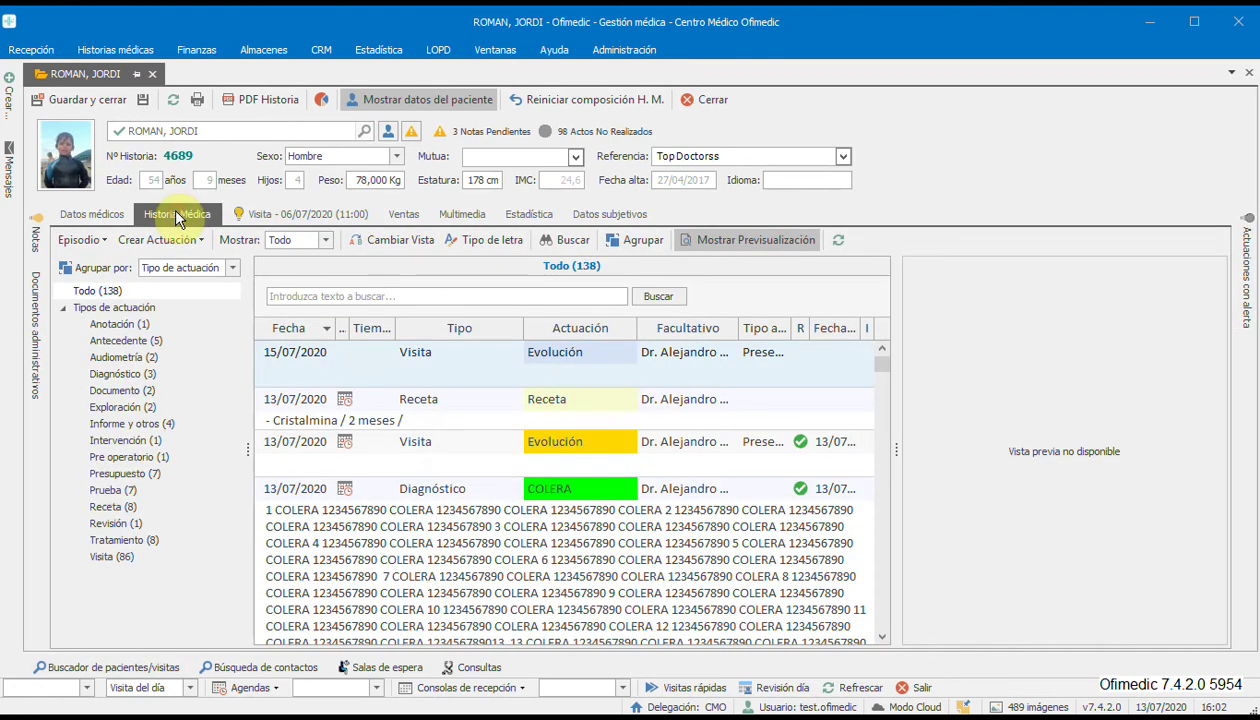
click(124, 507)
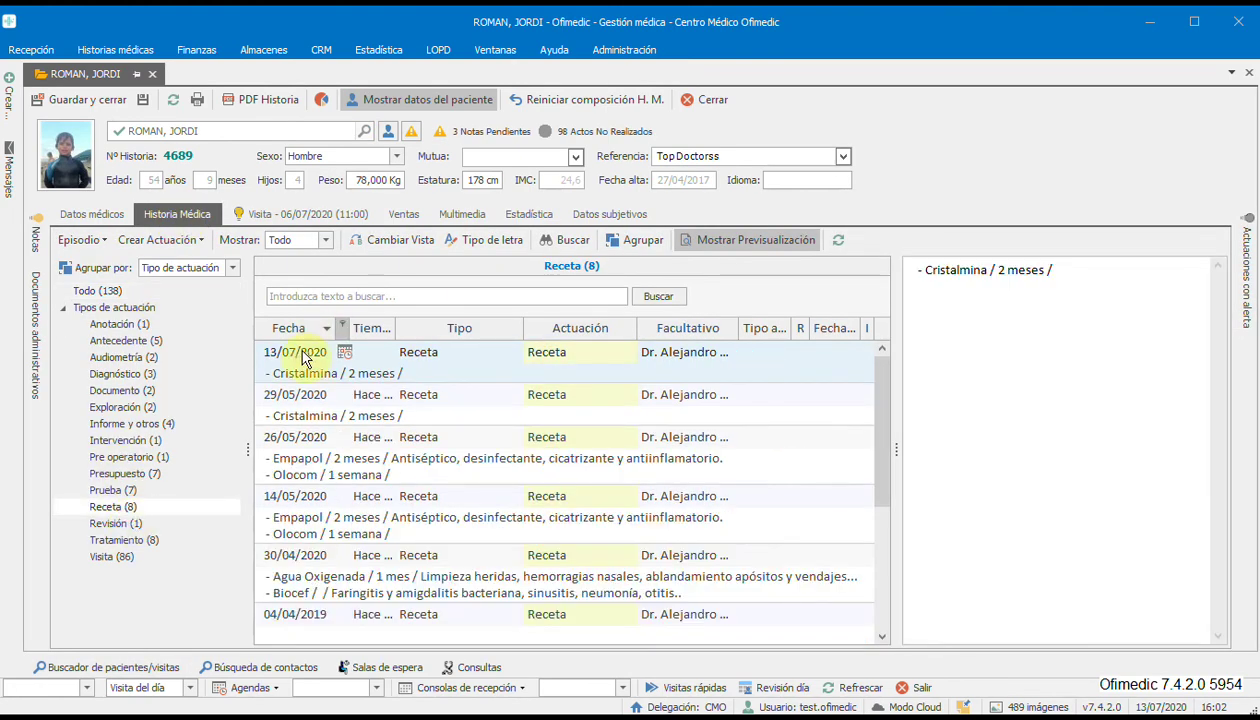
double_click(366, 368)
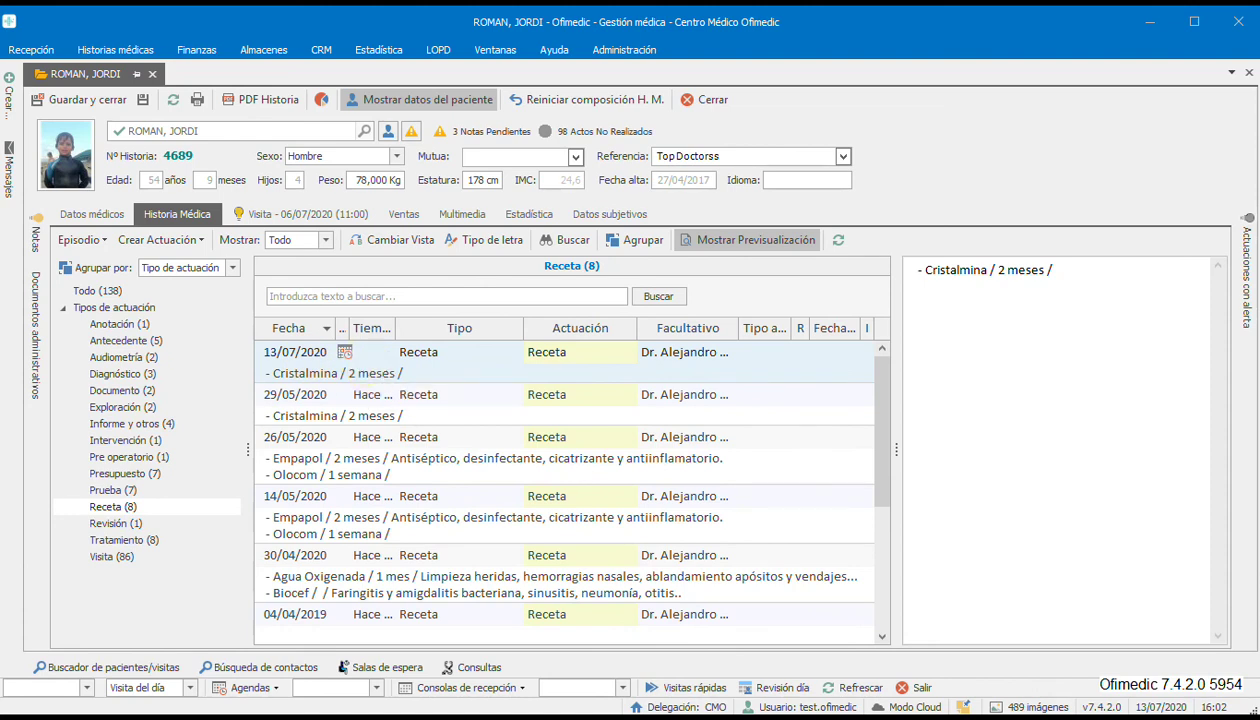
drag(810, 152, 345, 103)
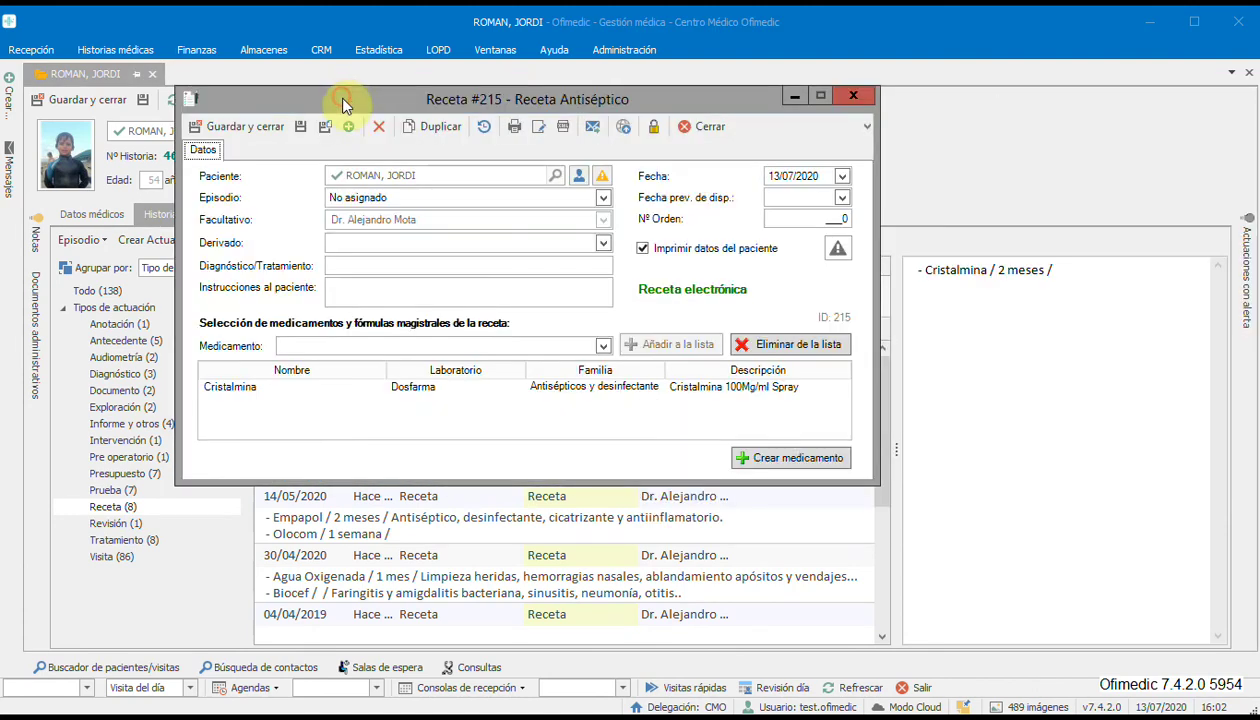
Cancel the print dialog for the electronic XML prescription without changing printer.
click(563, 132)
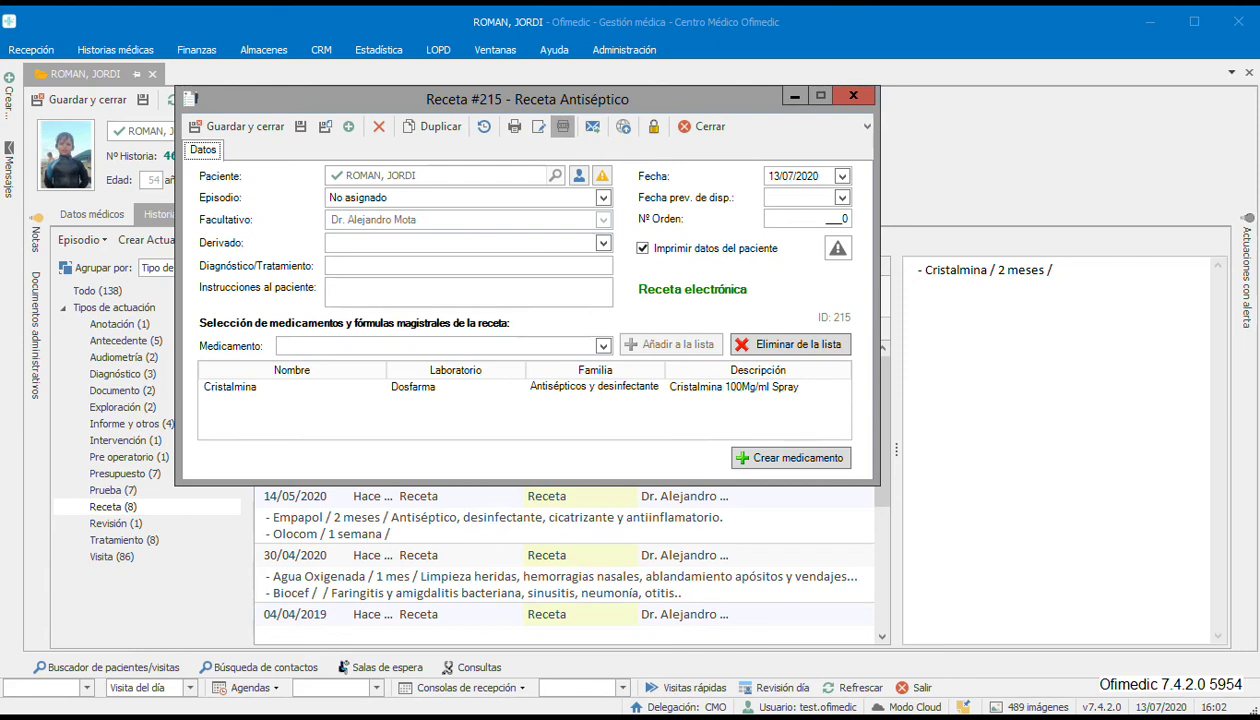
click(457, 96)
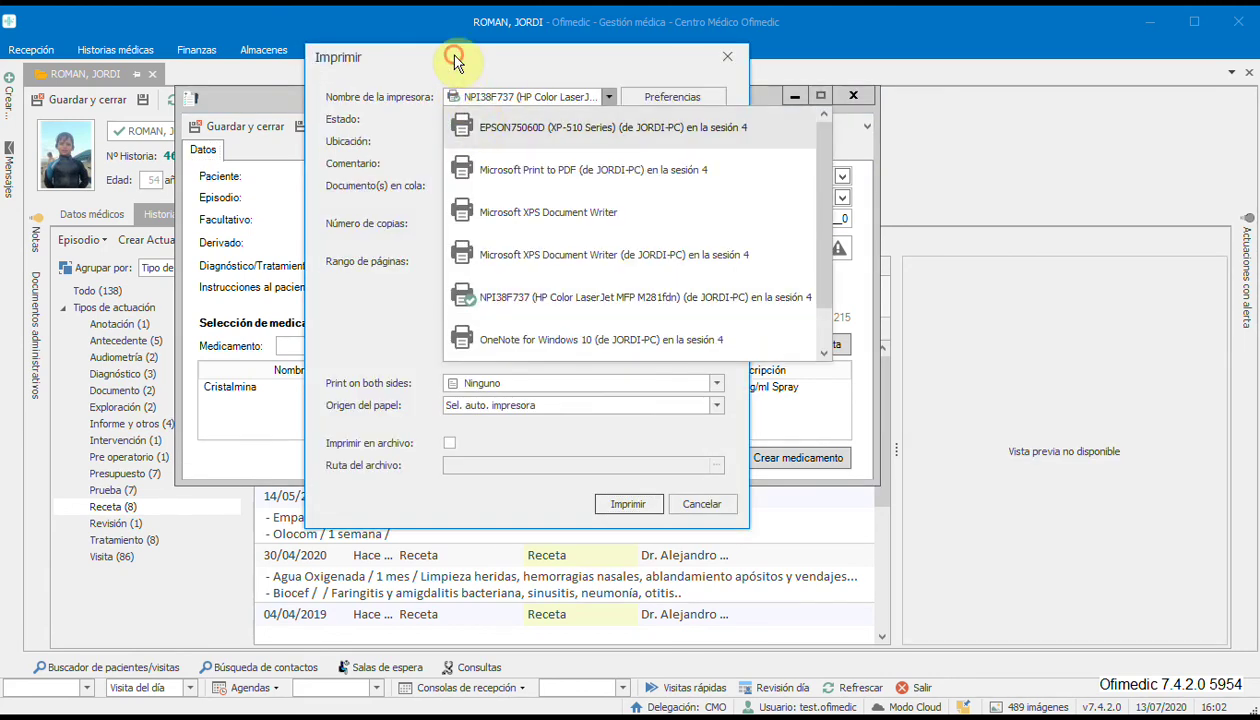
click(450, 57)
click(702, 502)
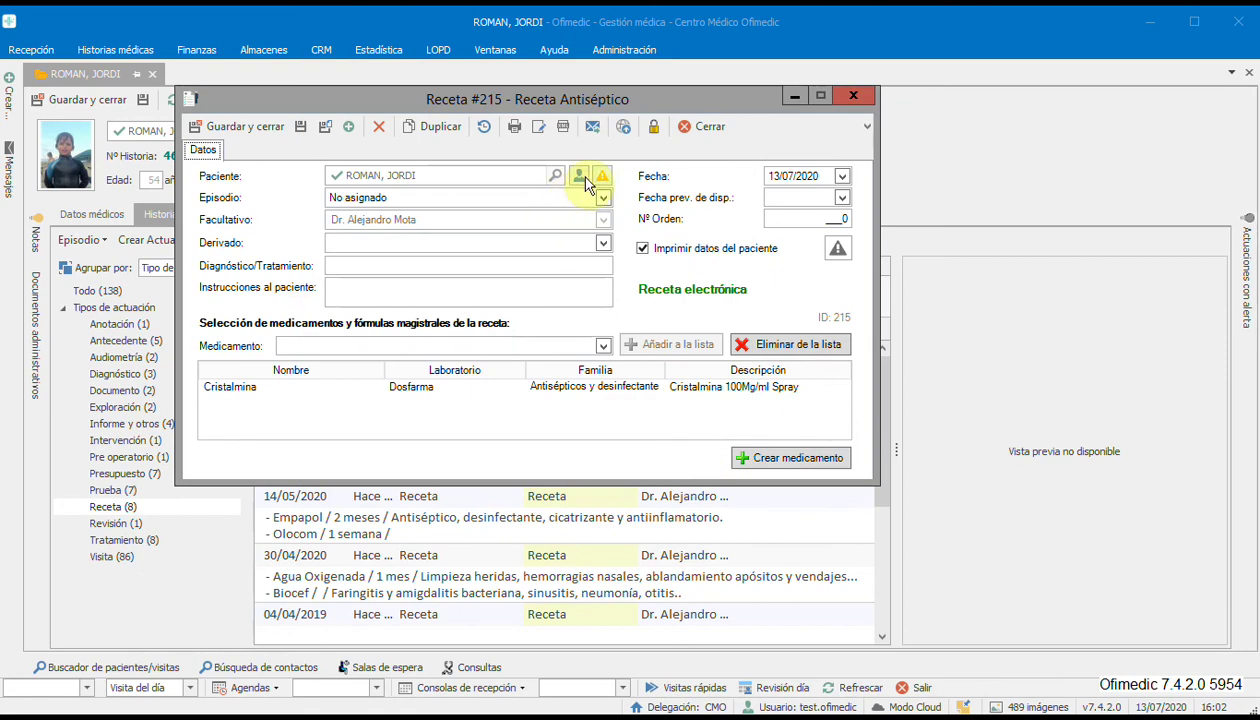
click(591, 131)
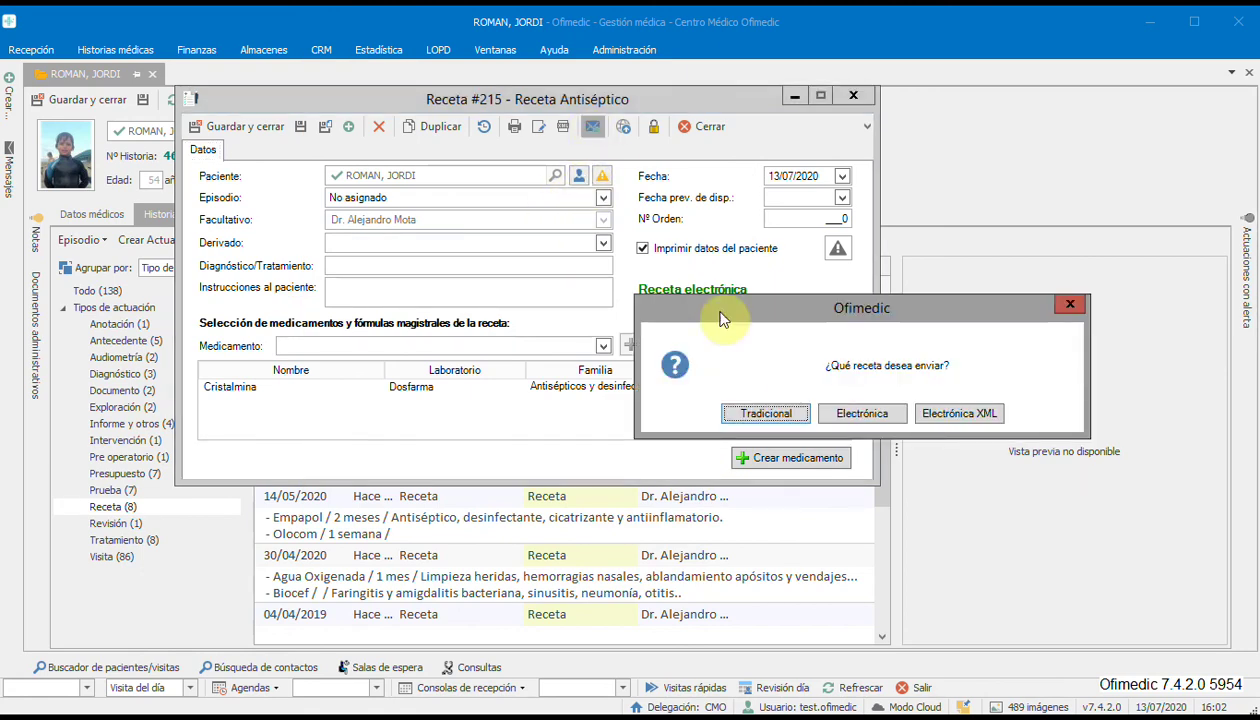
click(948, 418)
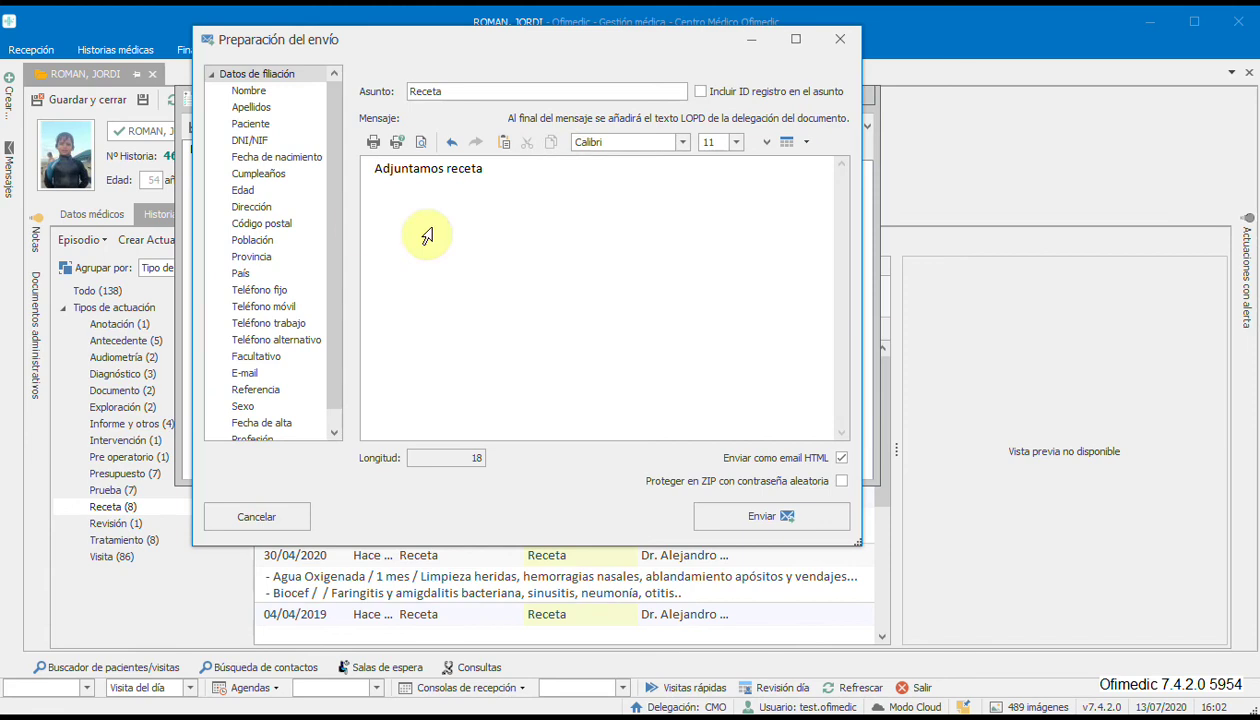
click(798, 515)
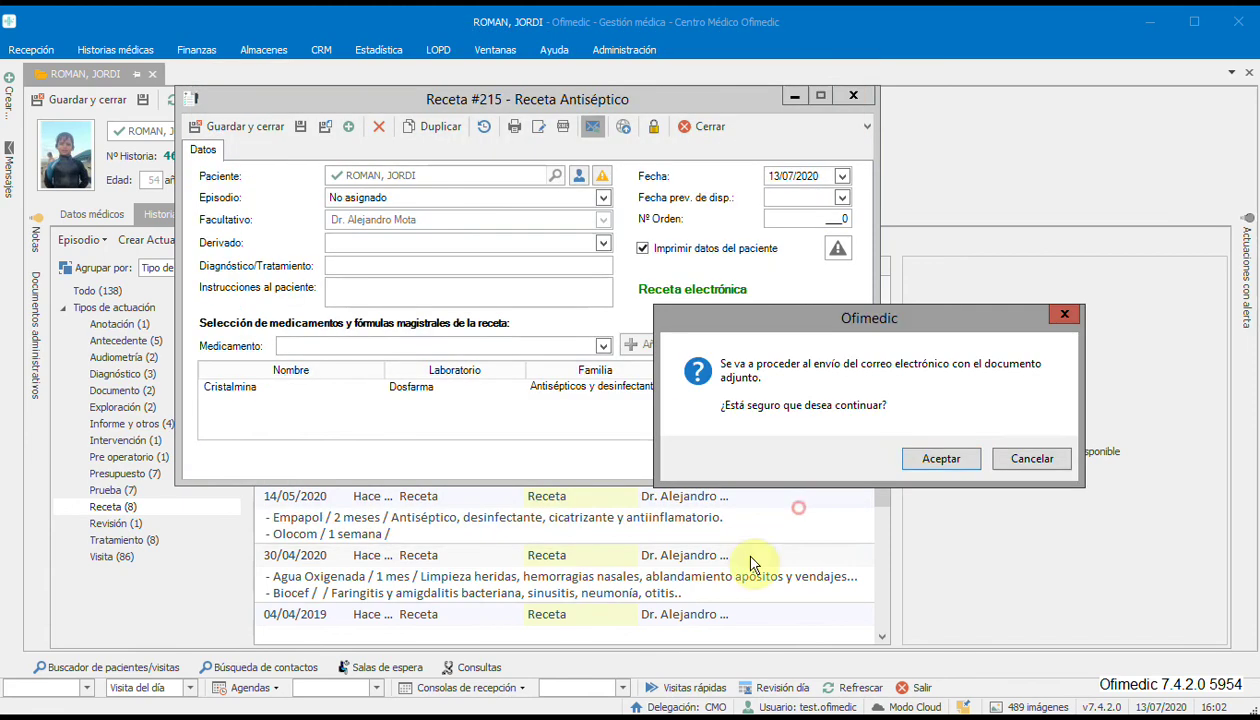
click(942, 459)
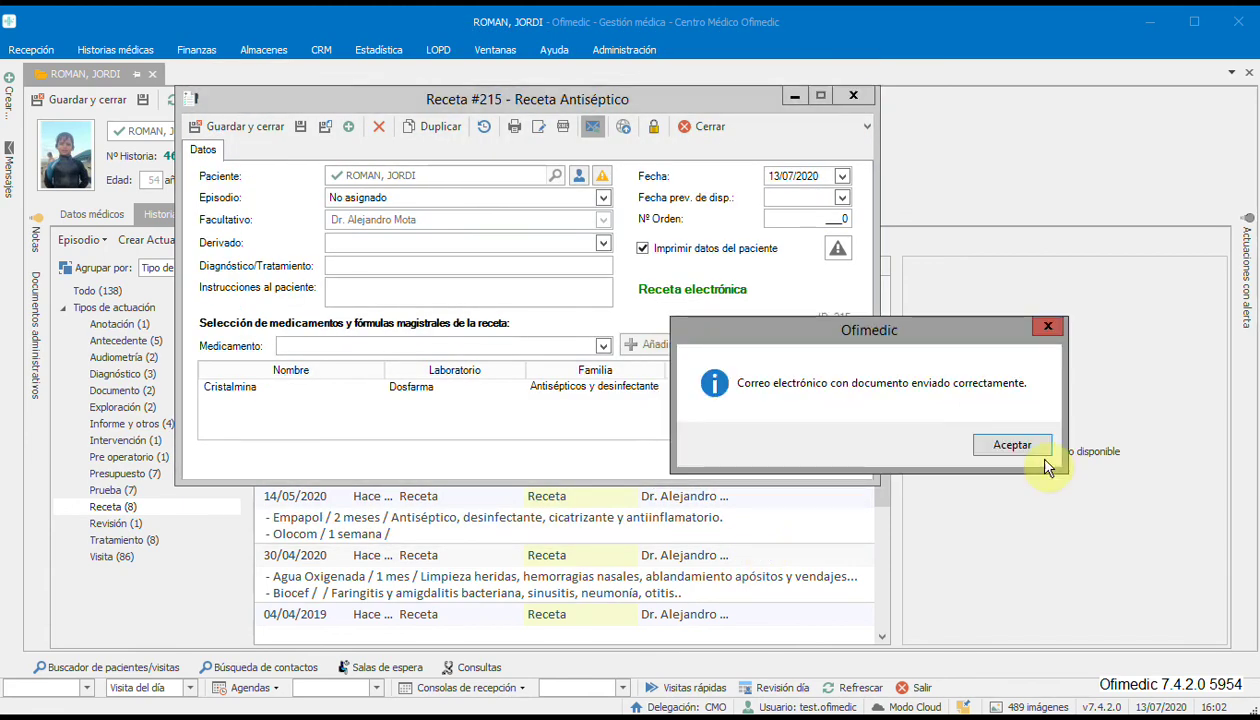
click(1012, 445)
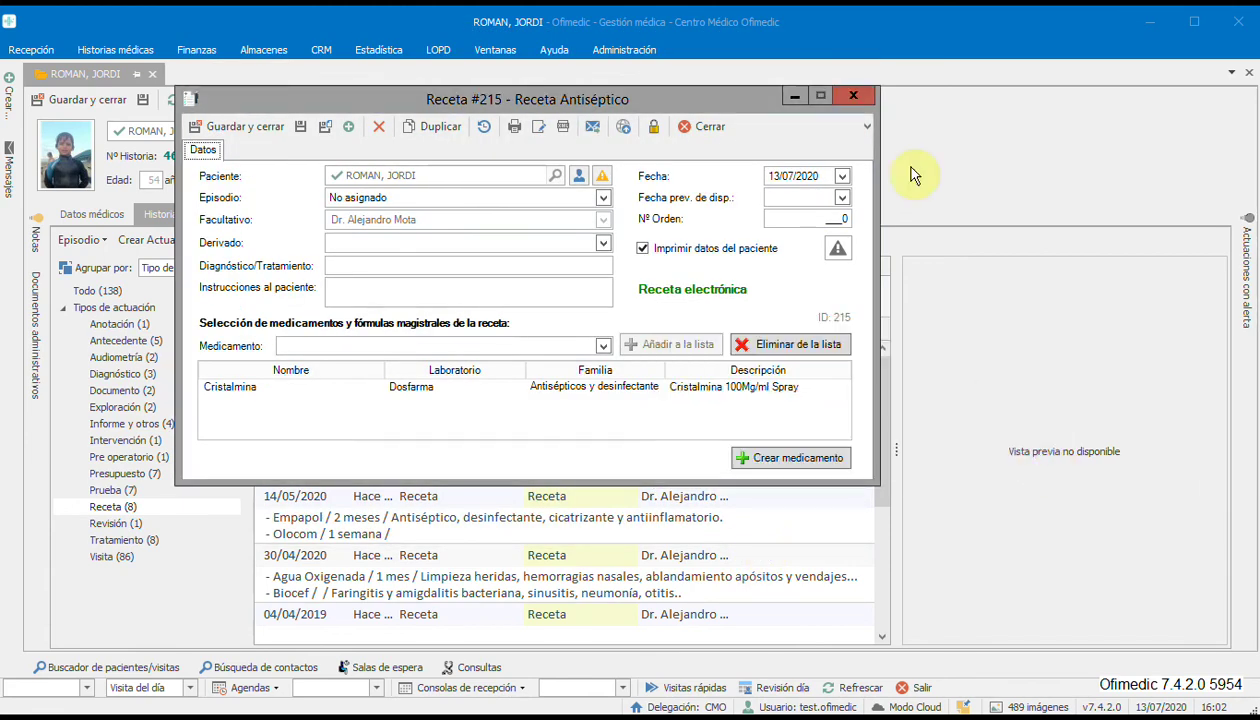
click(851, 95)
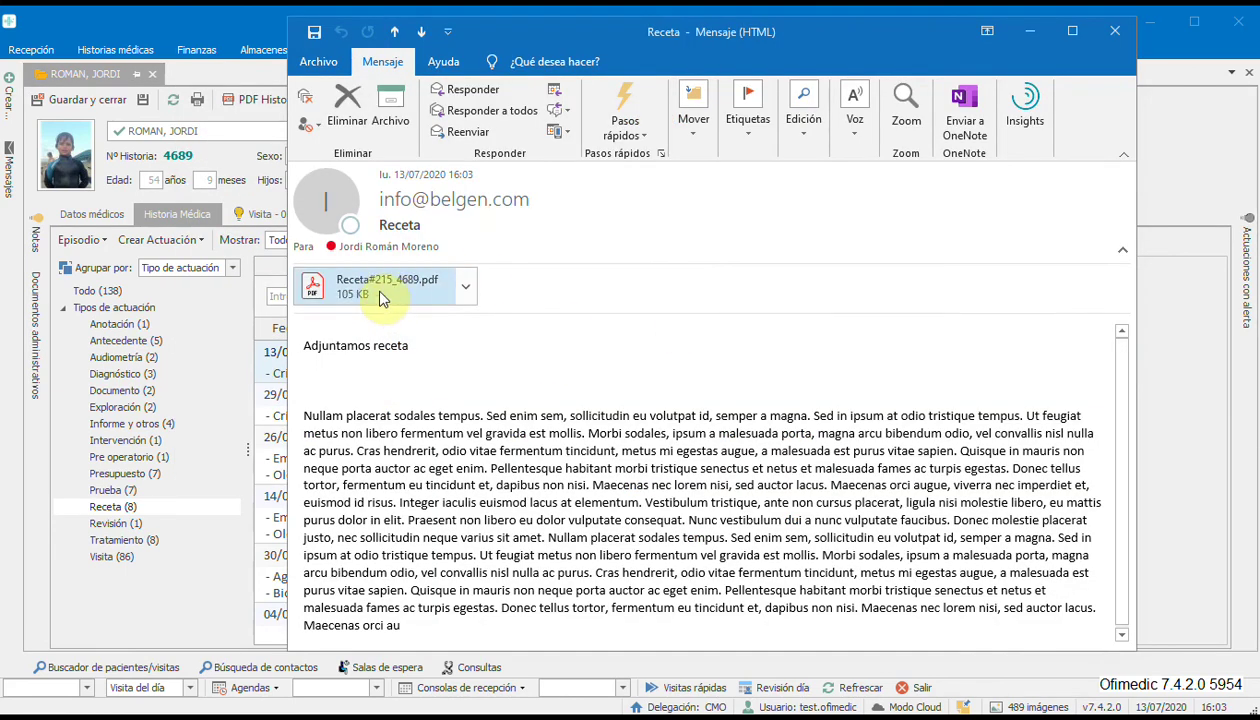
Open the Receta#215_4689.pdf attachment from the Outlook message in Acrobat Reader.
click(381, 296)
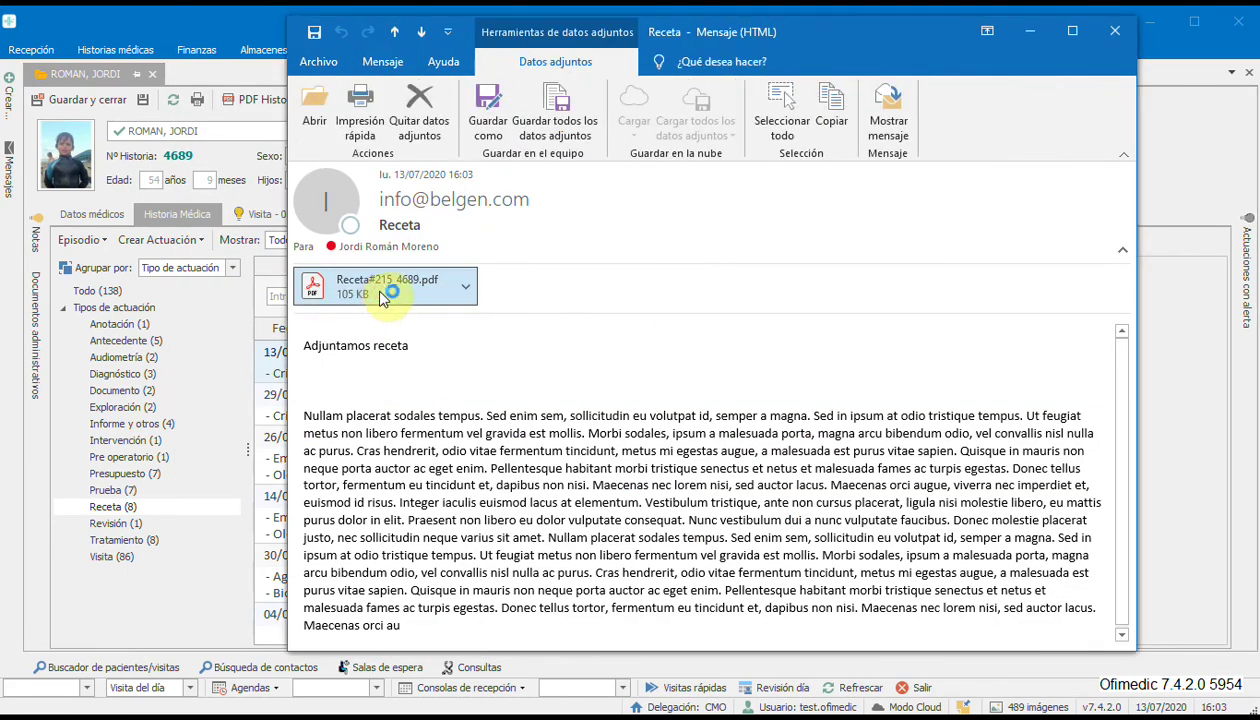
double_click(381, 296)
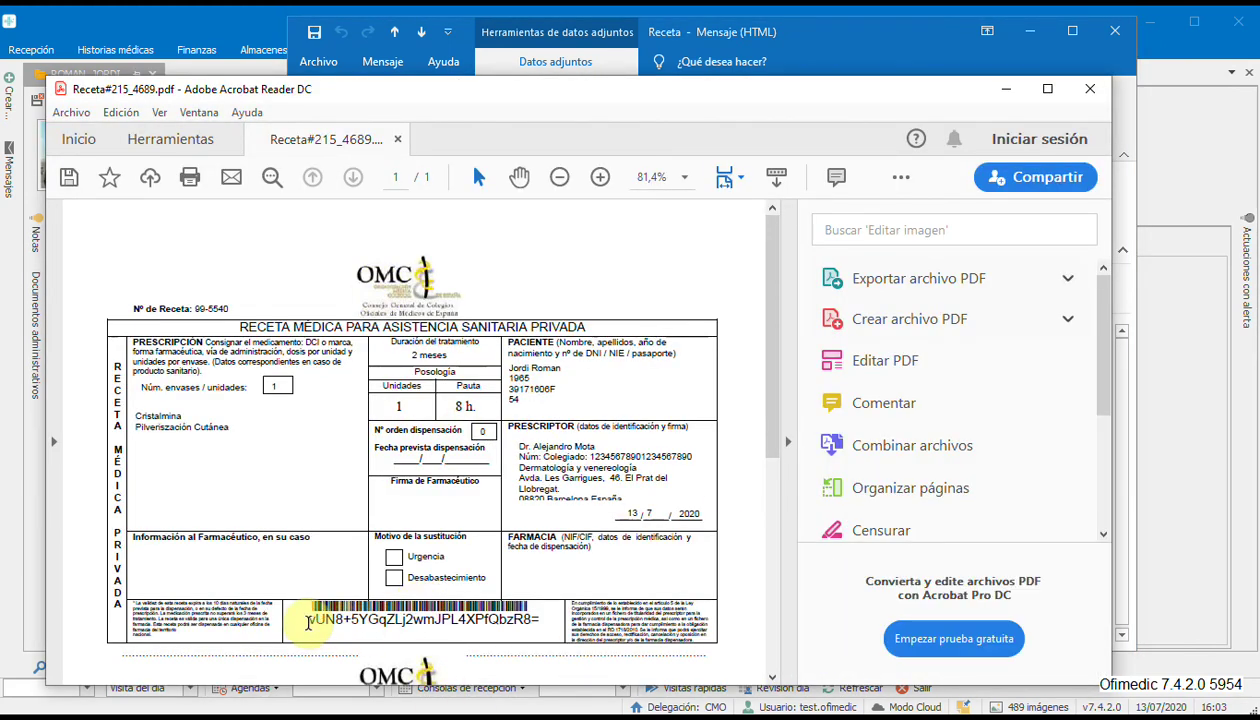
drag(308, 622, 538, 621)
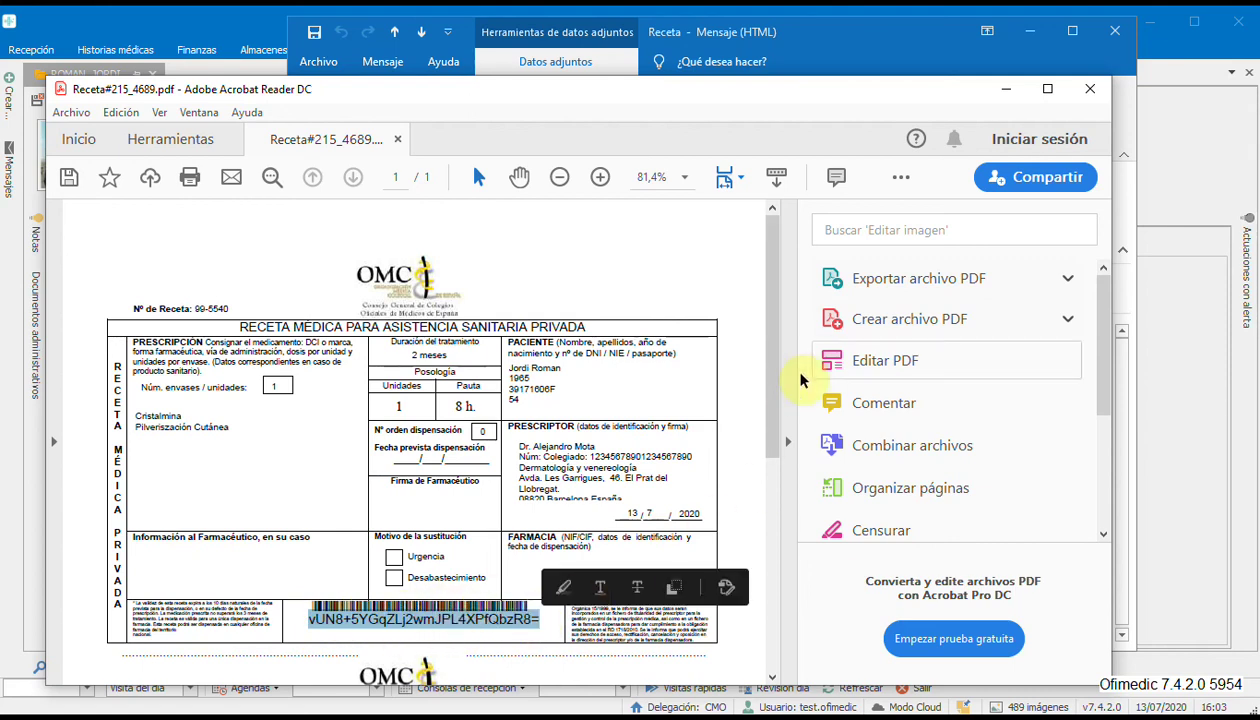
click(764, 333)
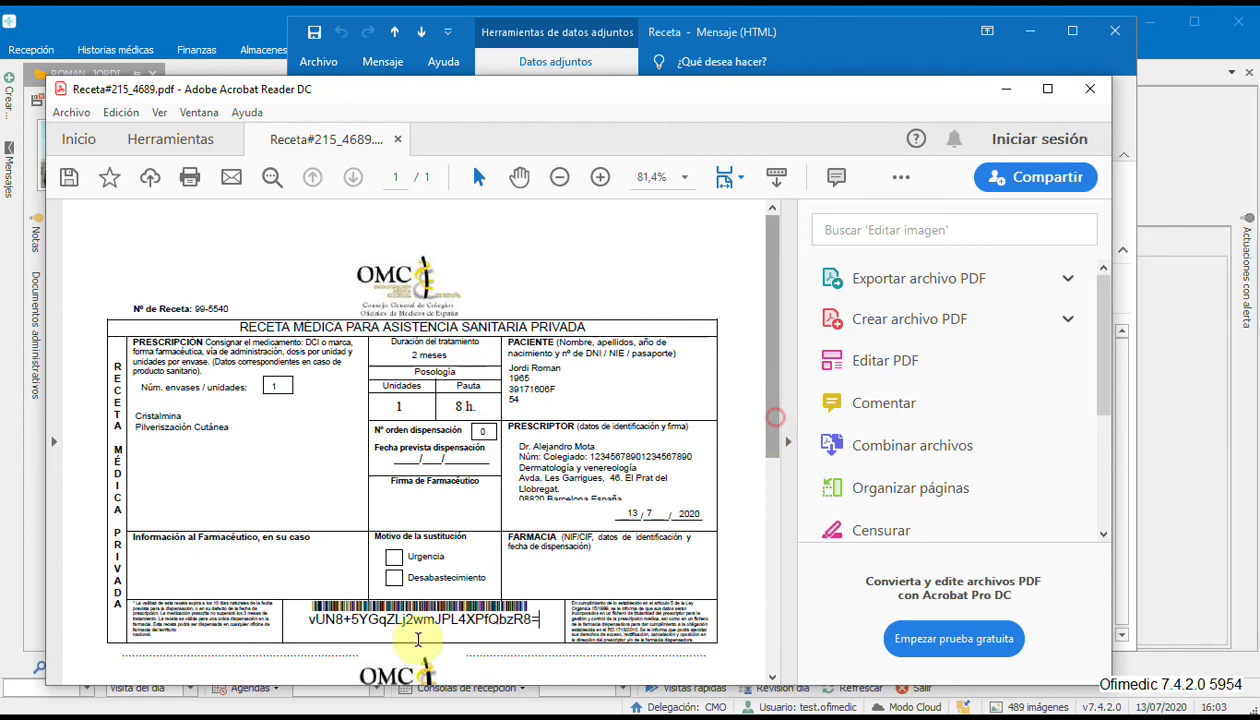